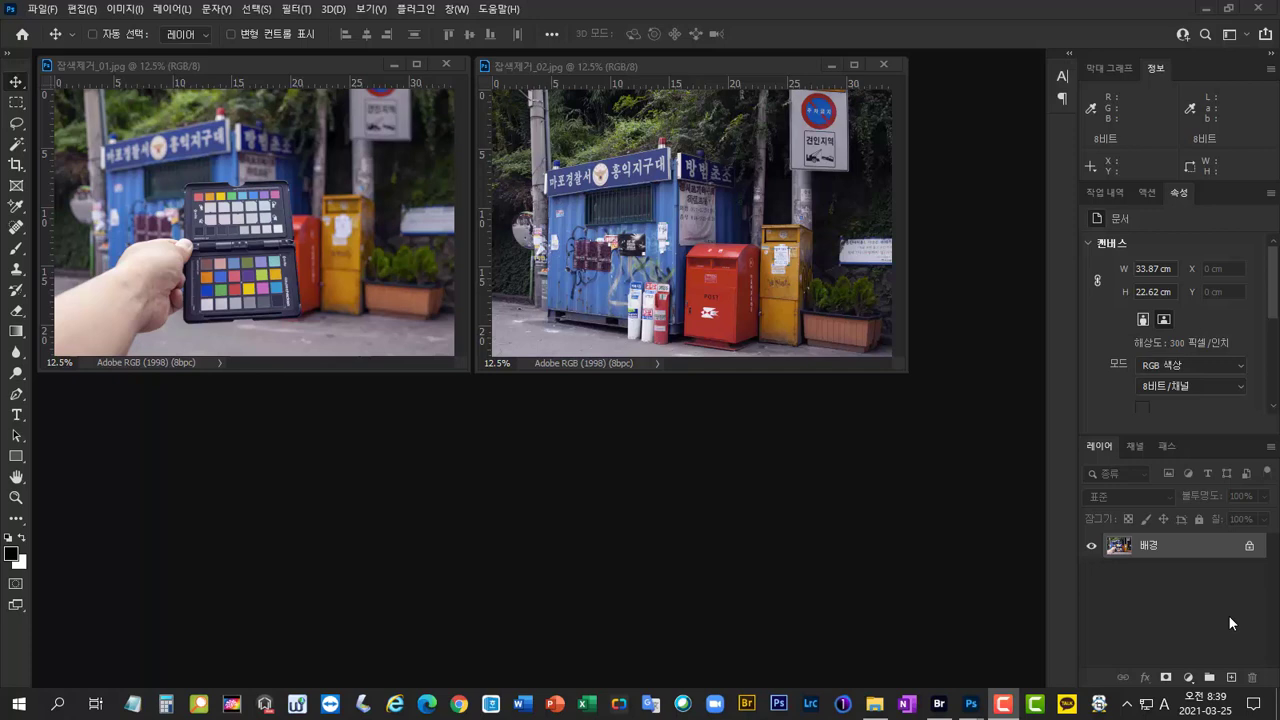
# - Place a color sampler with a 3 x 3 average on the light gray patch of the color chart in 잡색제거_01.jpg
pyautogui.moveTo(300, 63); pyautogui.dragTo(321, 72)
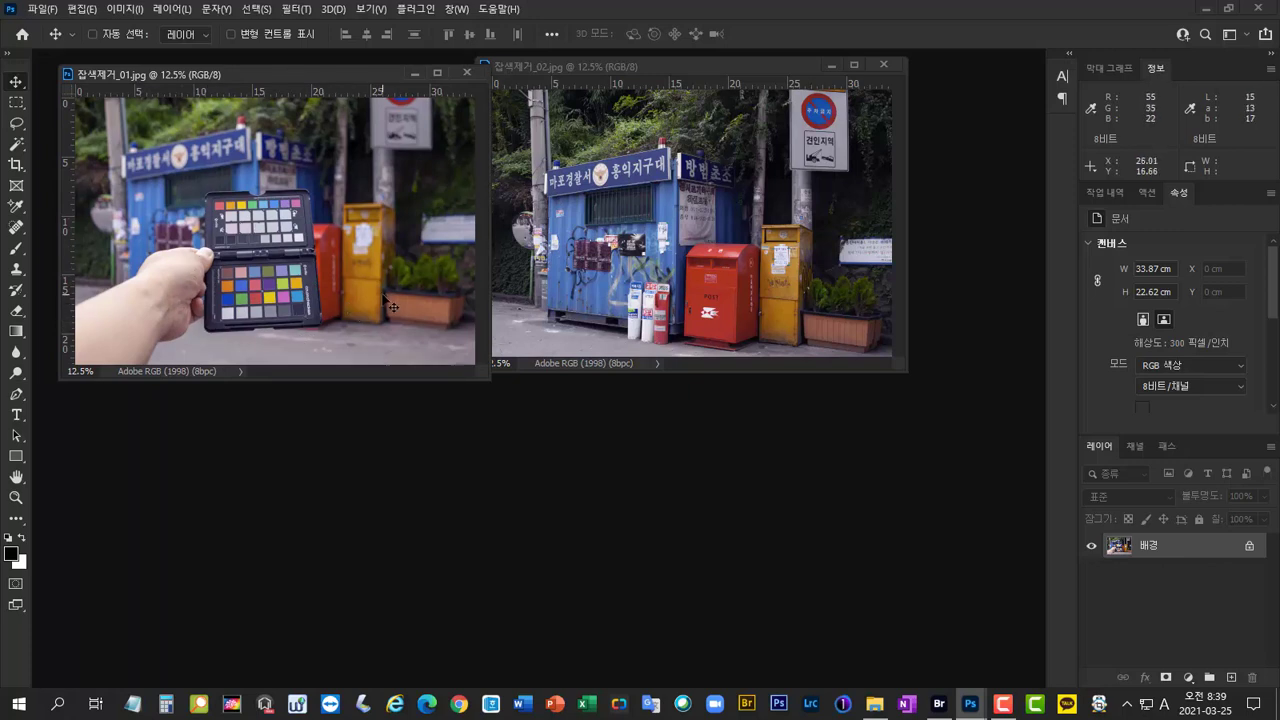
pyautogui.hotkey('ctrl', '+')
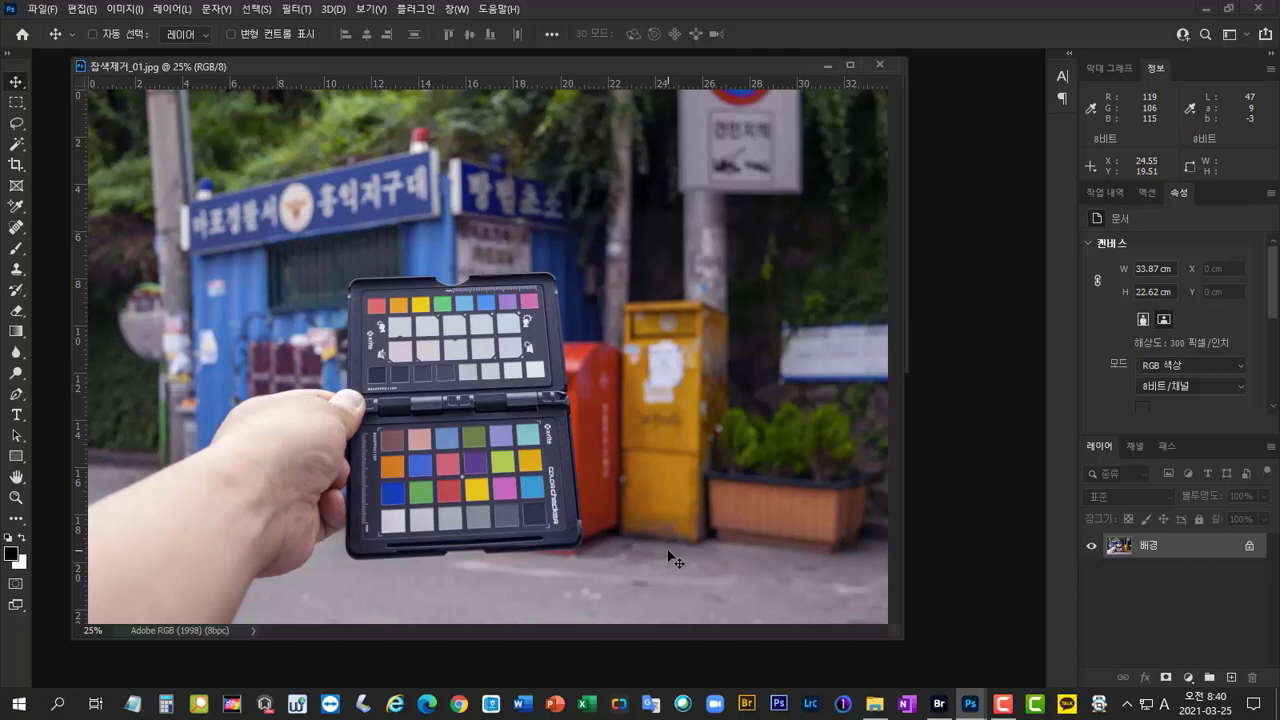
pyautogui.click(17, 208)
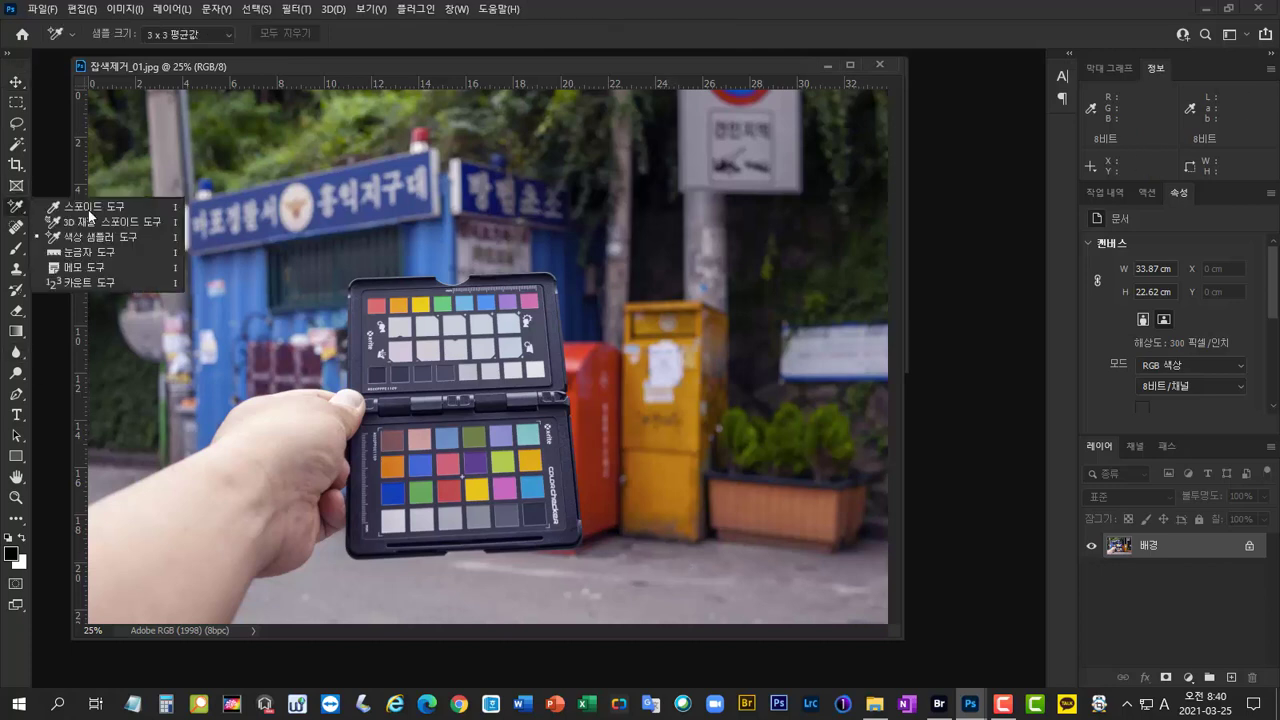
pyautogui.click(144, 238)
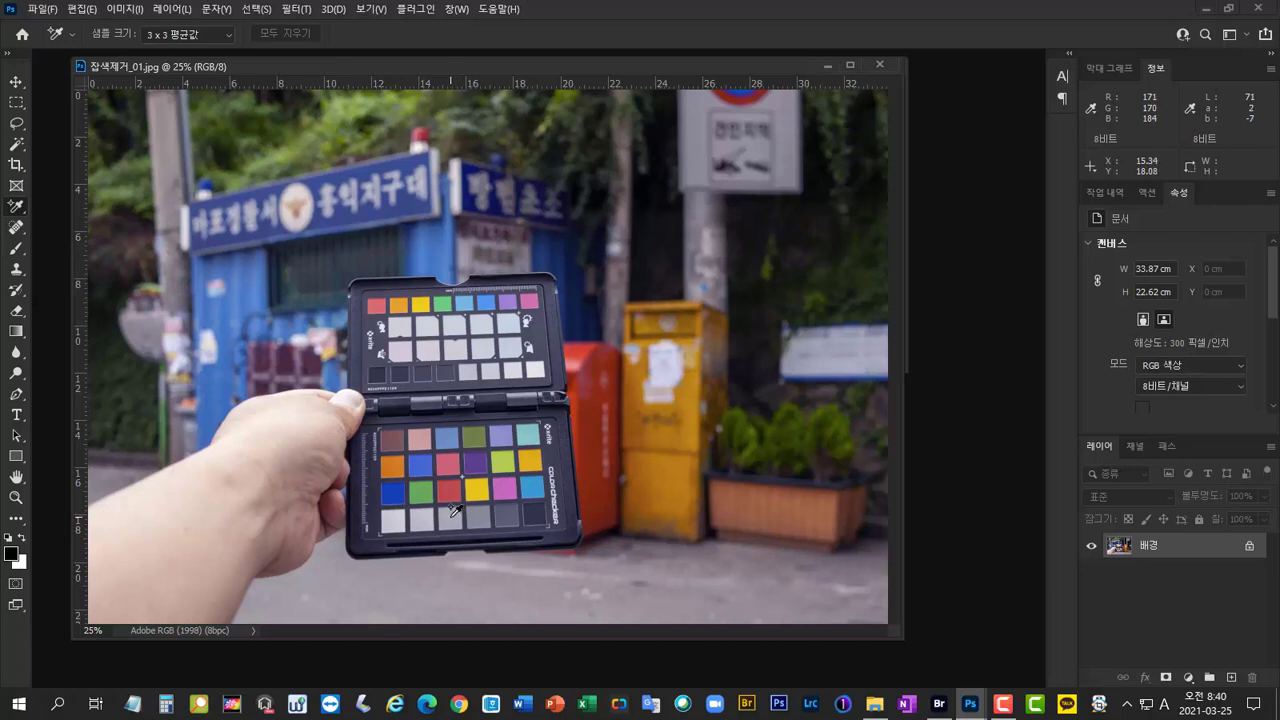
pyautogui.click(450, 517)
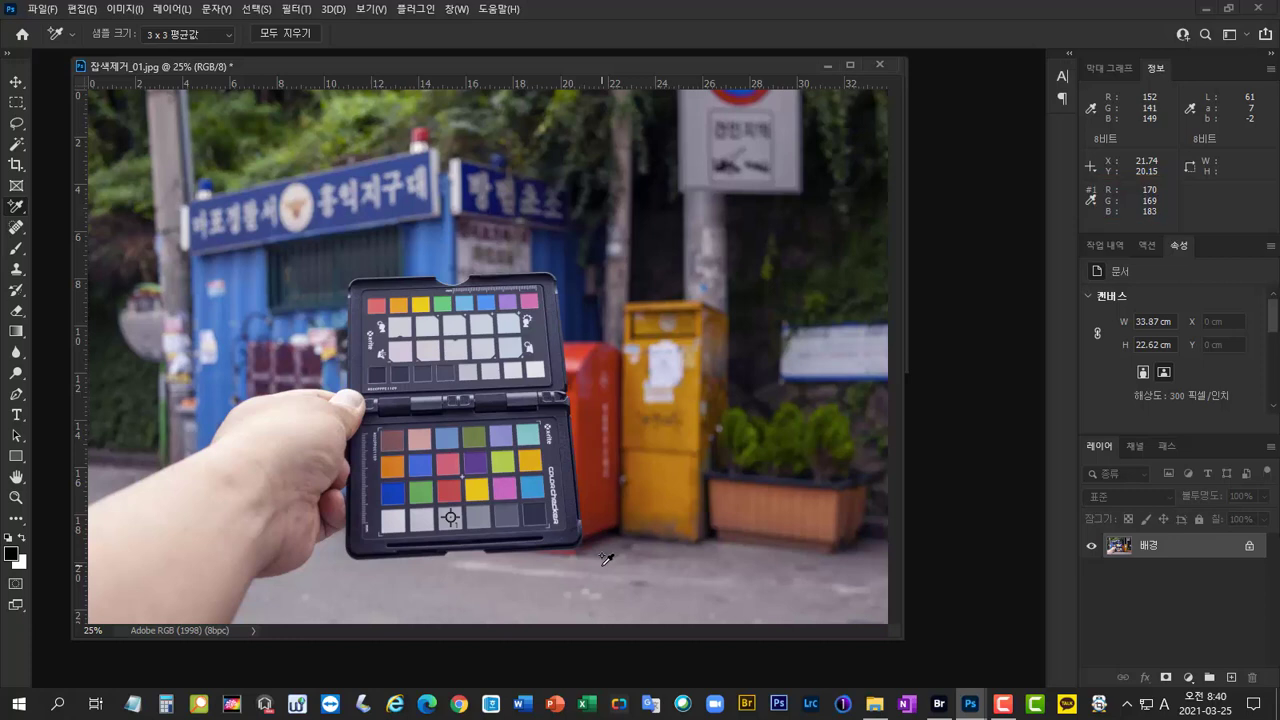
# - Add a Color Balance (색상 균형) adjustment layer to 잡색제거_01.jpg with the midtone Yellow–Blue value at -31
pyautogui.click(1189, 678)
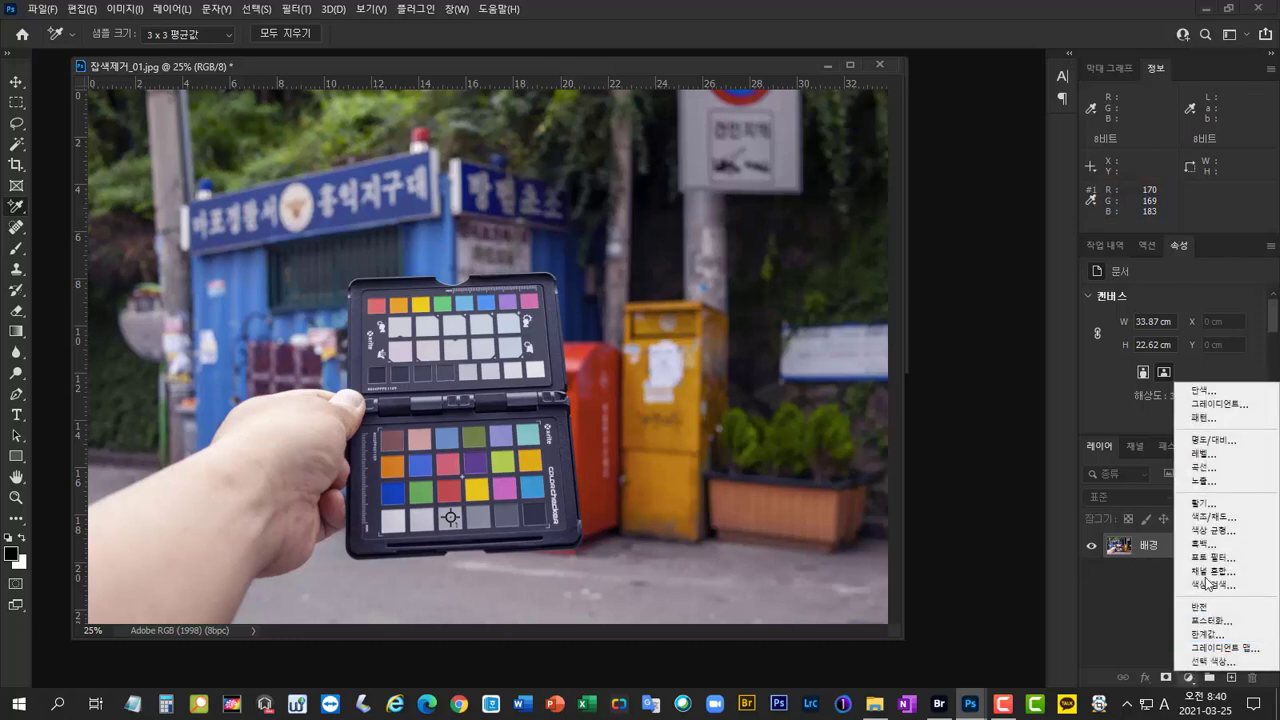
pyautogui.click(1256, 532)
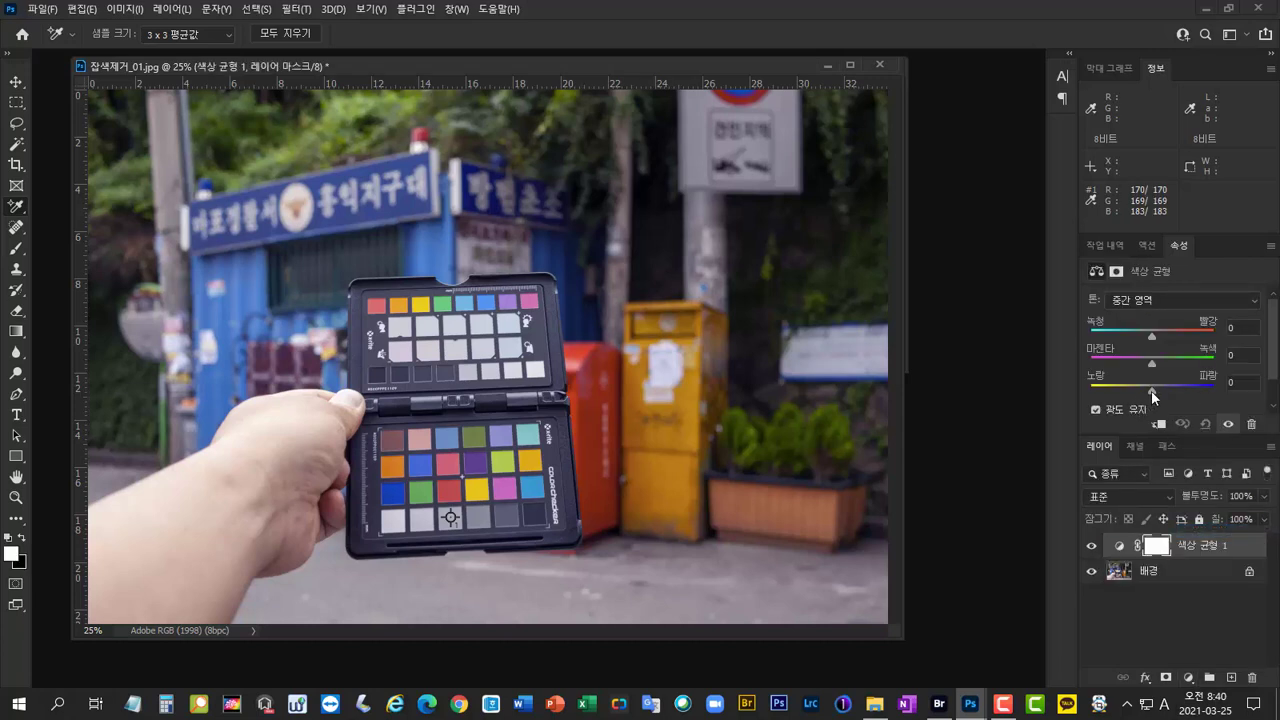
pyautogui.moveTo(1151, 390); pyautogui.dragTo(1133, 396)
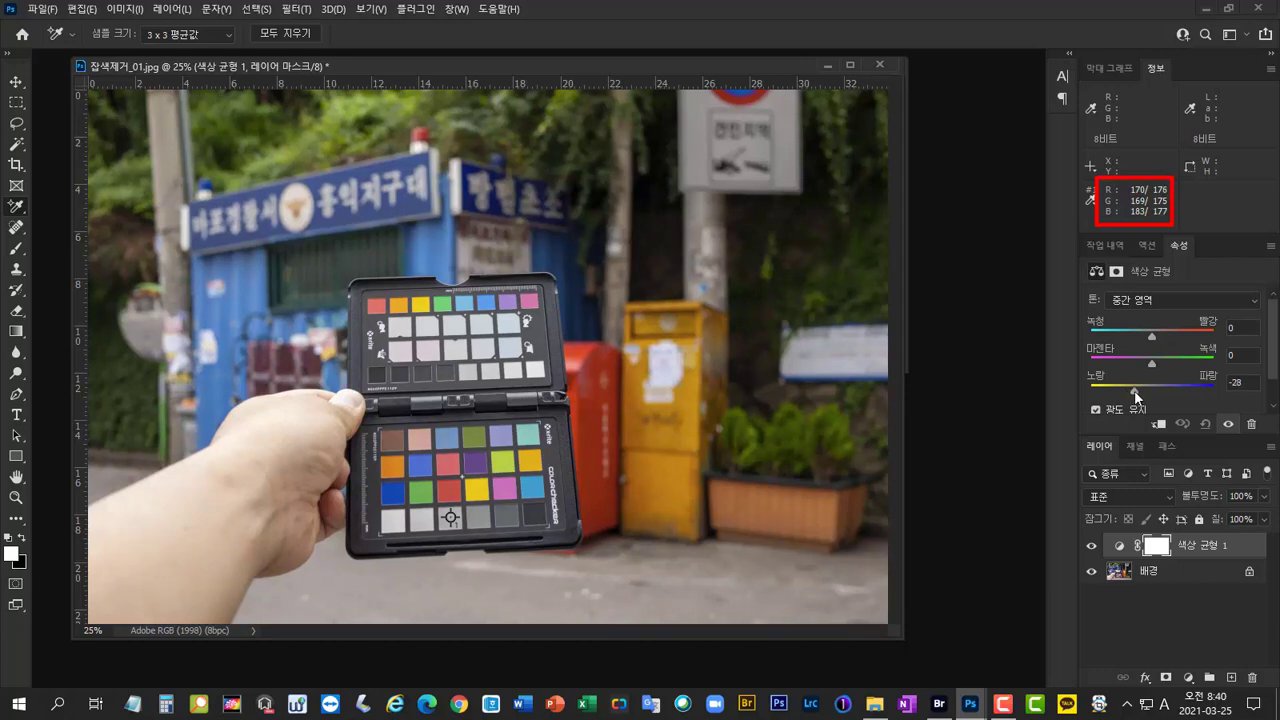
pyautogui.moveTo(1134, 390); pyautogui.dragTo(1132, 391)
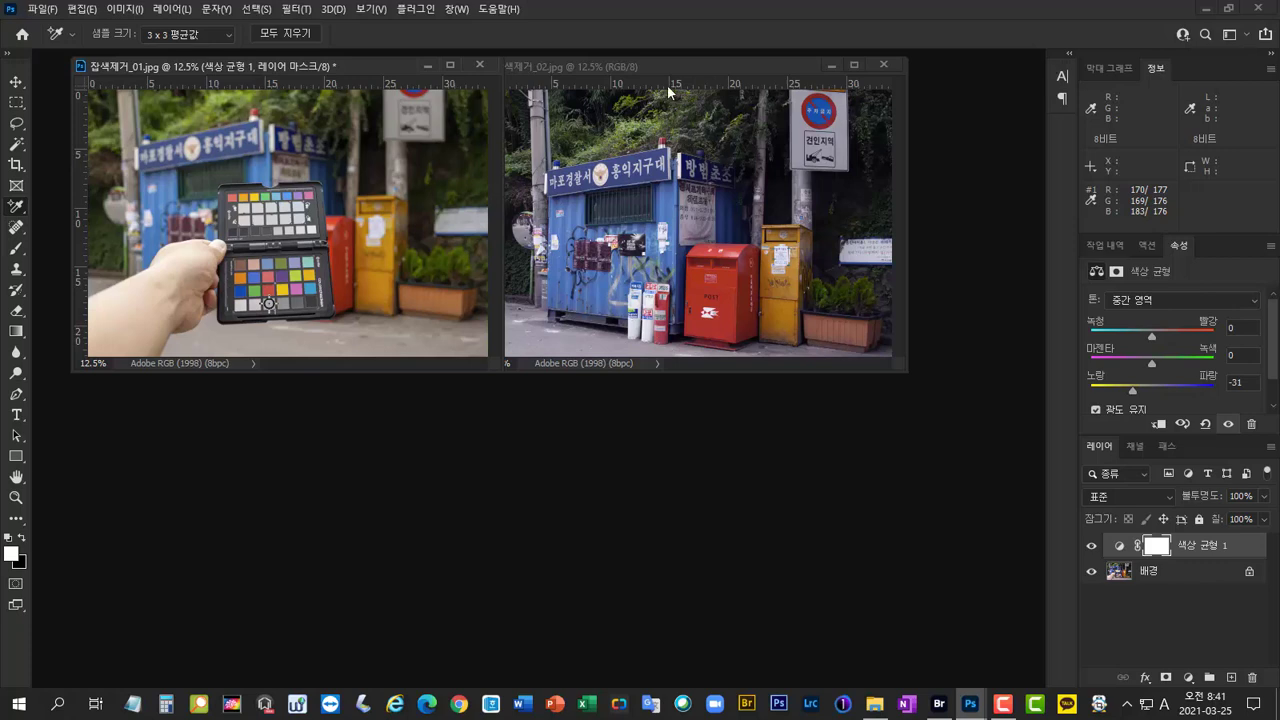
# - Apply the same correction to 잡색제거_02.jpg with a Color Balance adjustment layer at midtone Yellow–Blue -31
pyautogui.moveTo(306, 66)
pyautogui.mouseDown()
pyautogui.moveTo(336, 125)
pyautogui.moveTo(298, 75)
pyautogui.mouseUp()
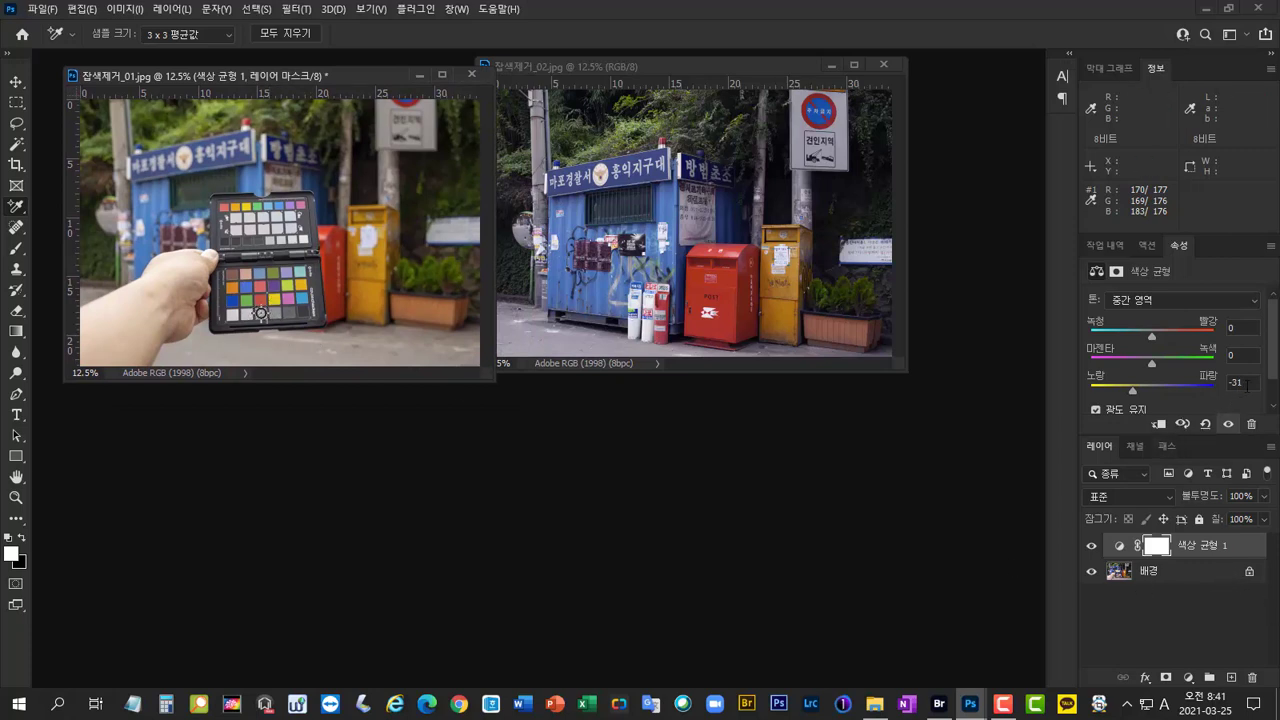
pyautogui.moveTo(738, 65); pyautogui.dragTo(755, 72)
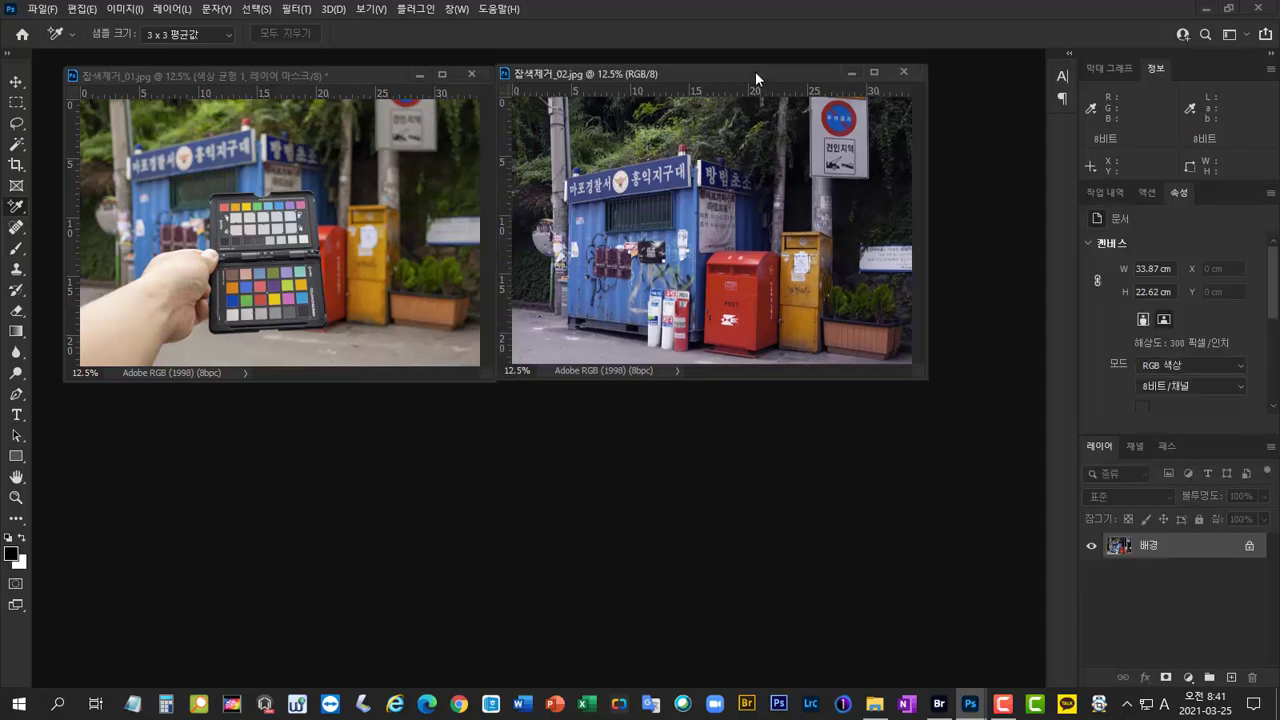
pyautogui.click(1189, 678)
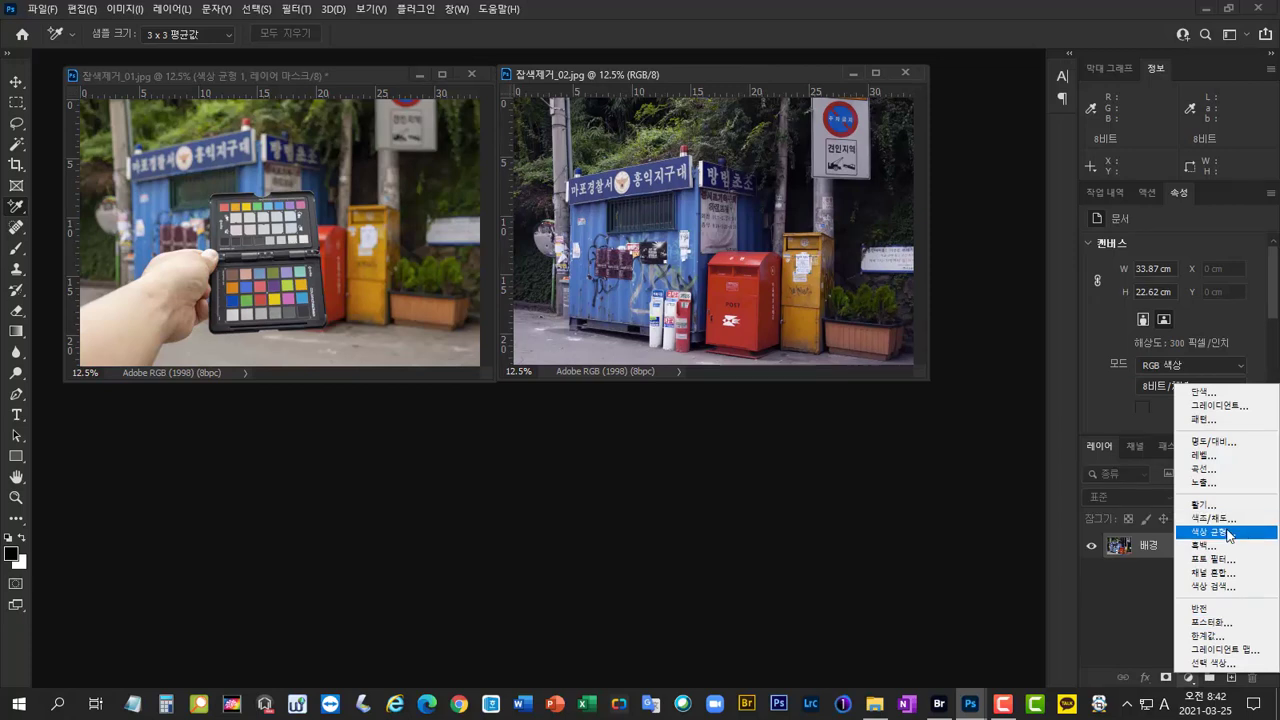
pyautogui.click(1247, 532)
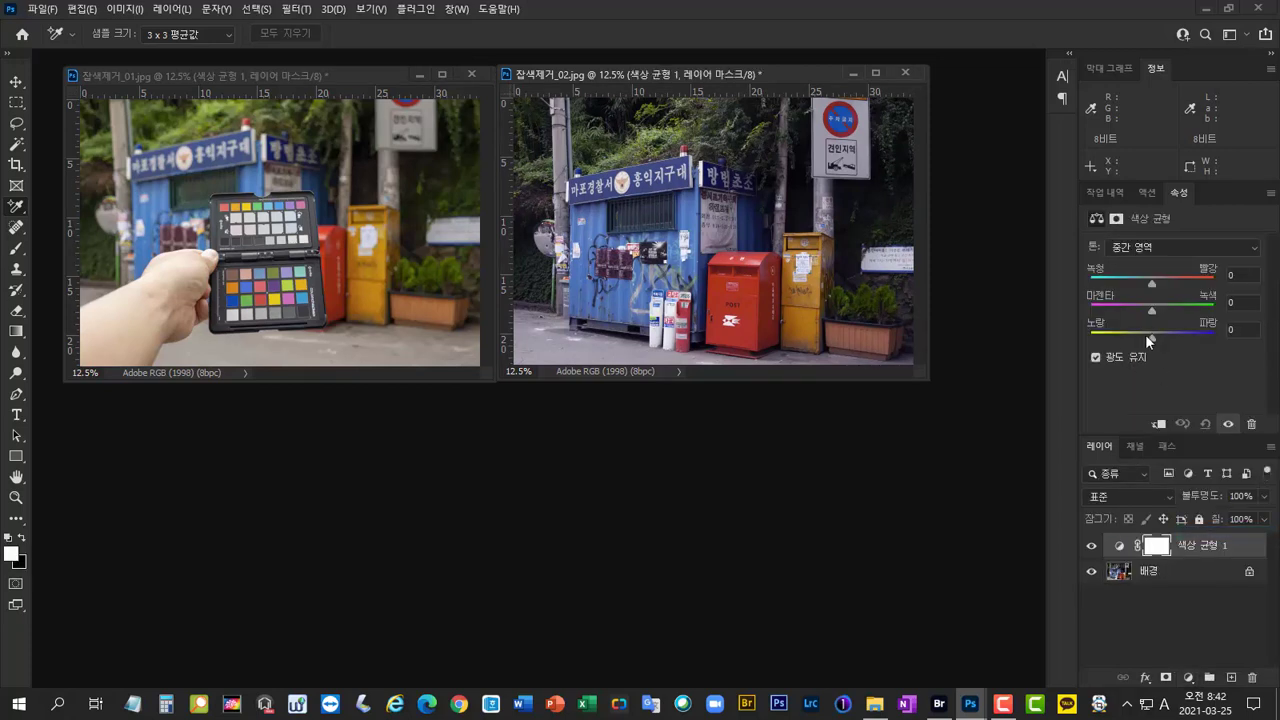
pyautogui.moveTo(1150, 338); pyautogui.dragTo(1133, 338)
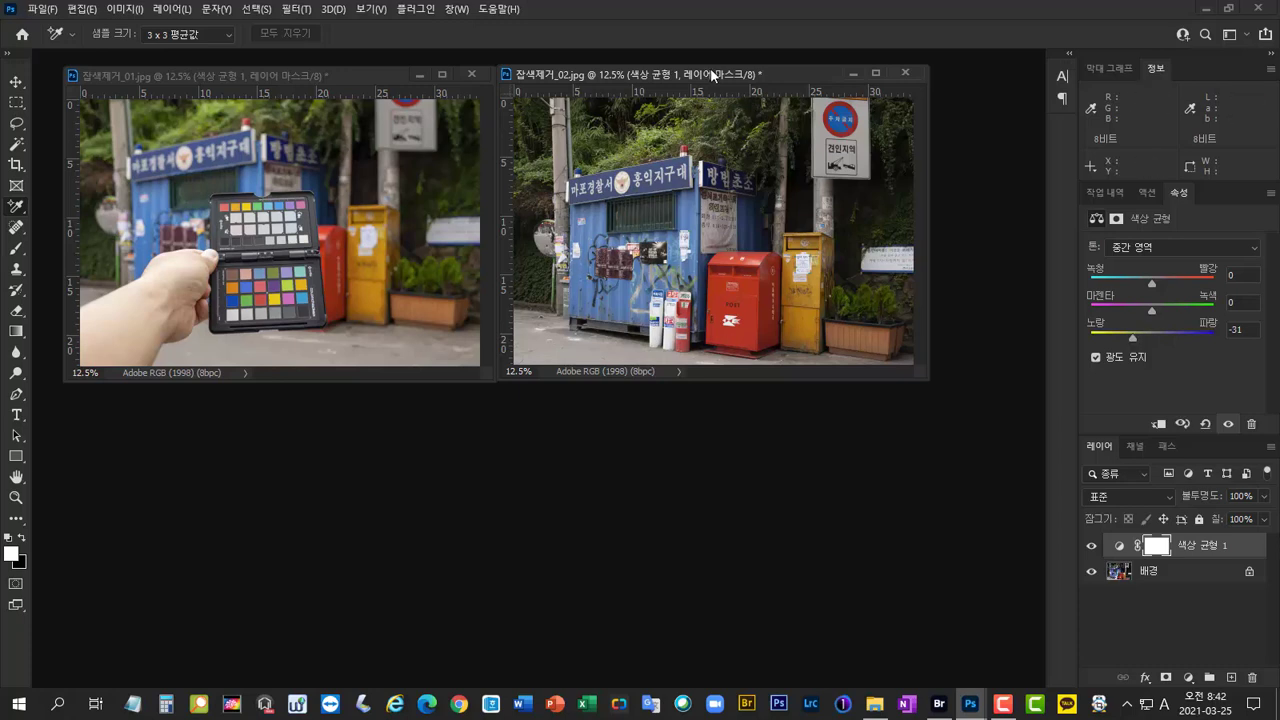
# - Compare 잡색제거_02.jpg with and without its Color Balance layer by toggling the layer's visibility
pyautogui.moveTo(710, 74); pyautogui.dragTo(720, 72)
pyautogui.click(1090, 545)
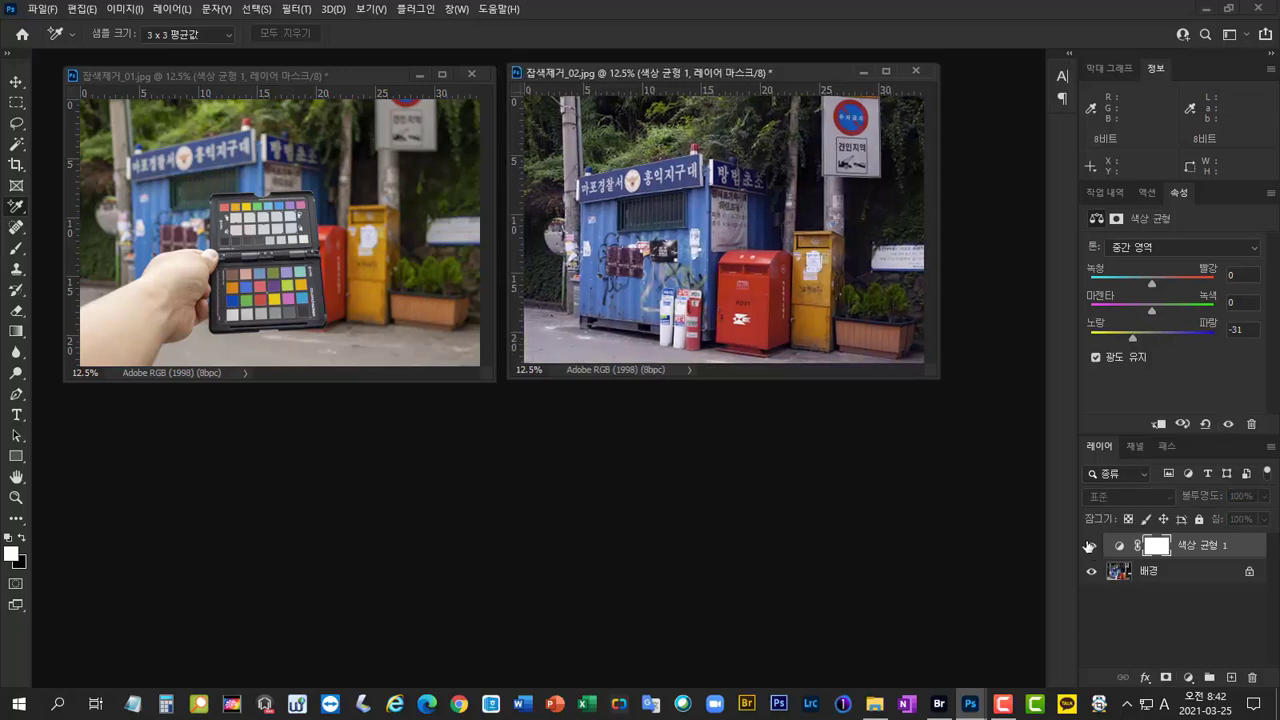
pyautogui.click(1090, 545)
pyautogui.click(1090, 545)
pyautogui.click(1090, 545)
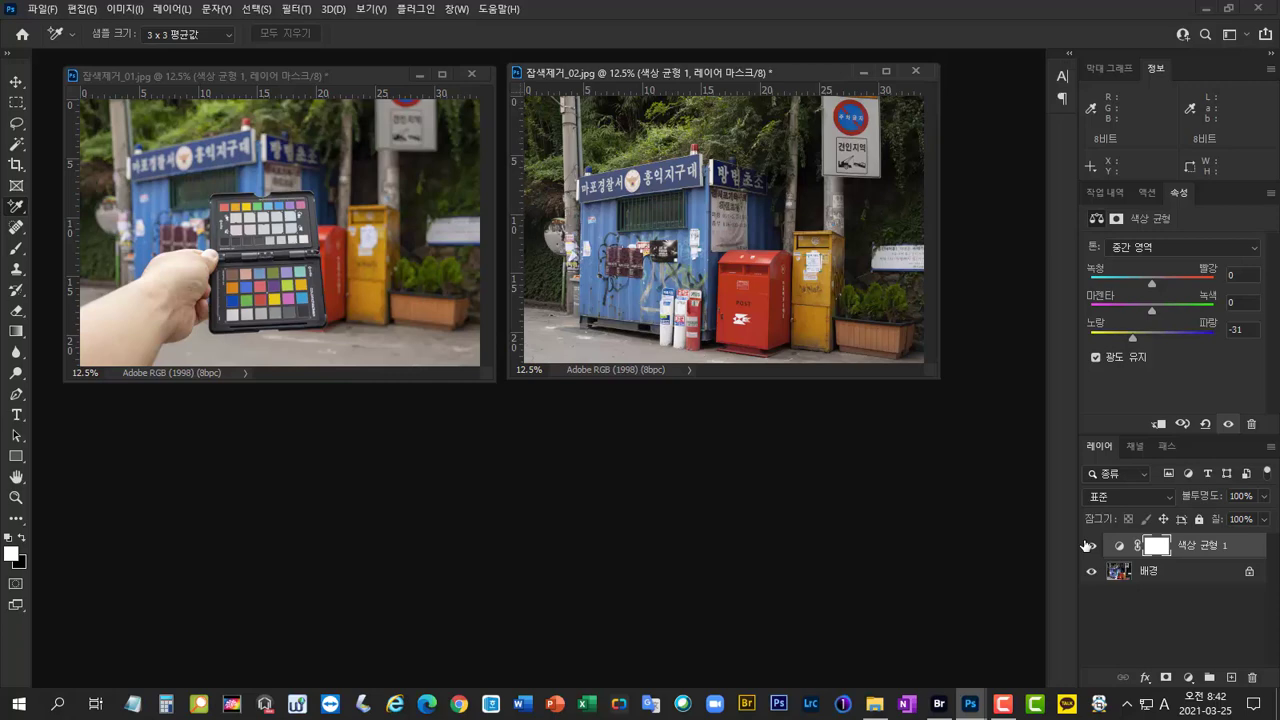
# - Delete the Color Balance adjustment layer from 잡색제거_02.jpg
pyautogui.moveTo(575, 72); pyautogui.dragTo(565, 74)
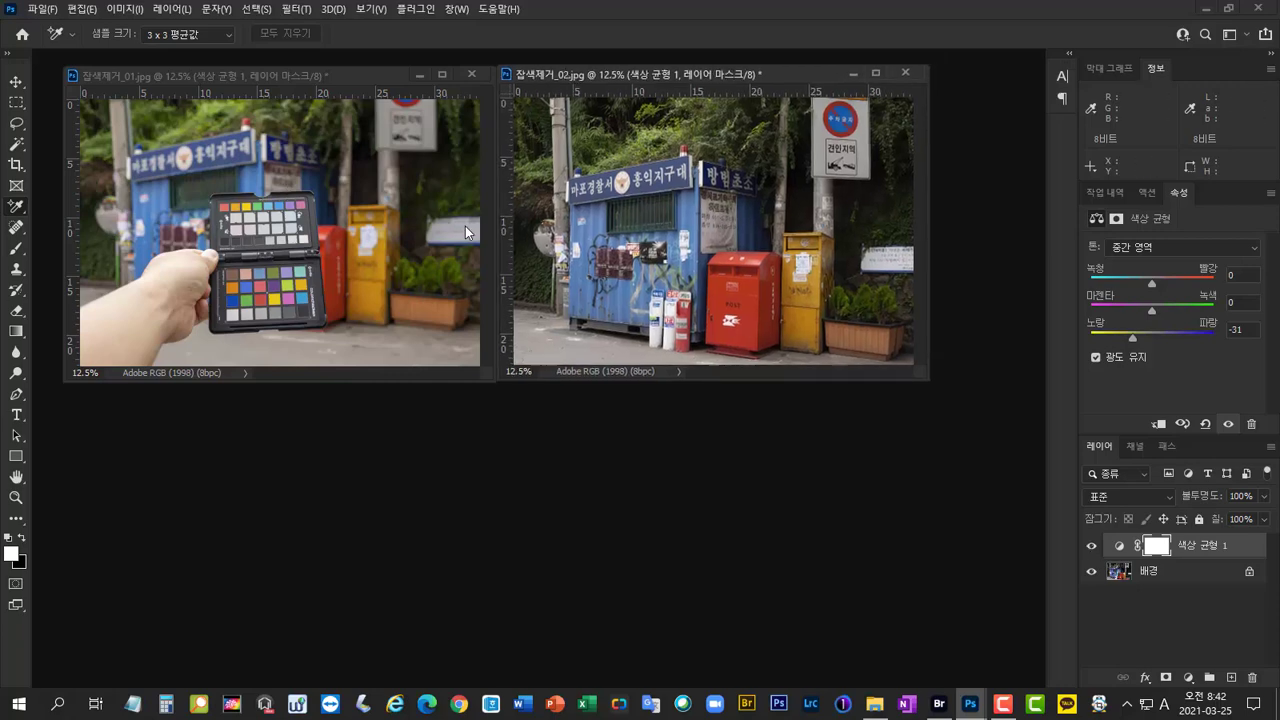
pyautogui.hotkey('ctrl', '+')
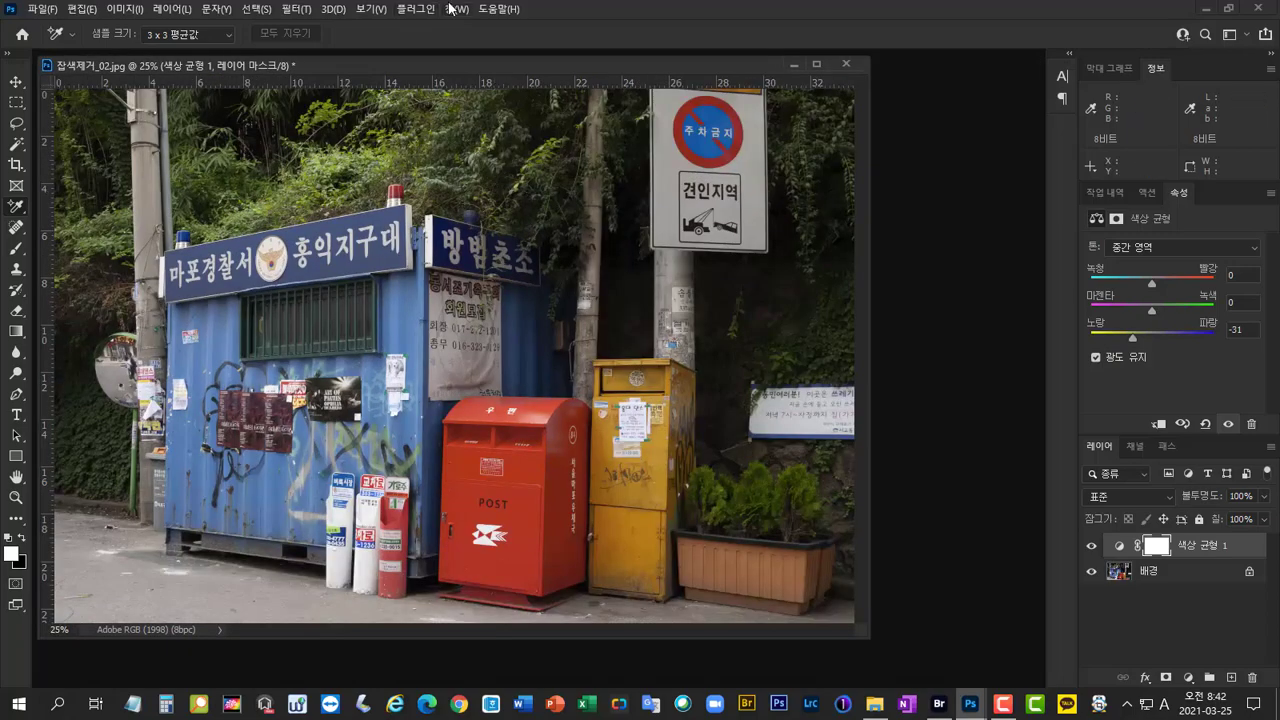
pyautogui.moveTo(457, 63); pyautogui.dragTo(484, 63)
pyautogui.moveTo(1217, 549); pyautogui.dragTo(1253, 677)
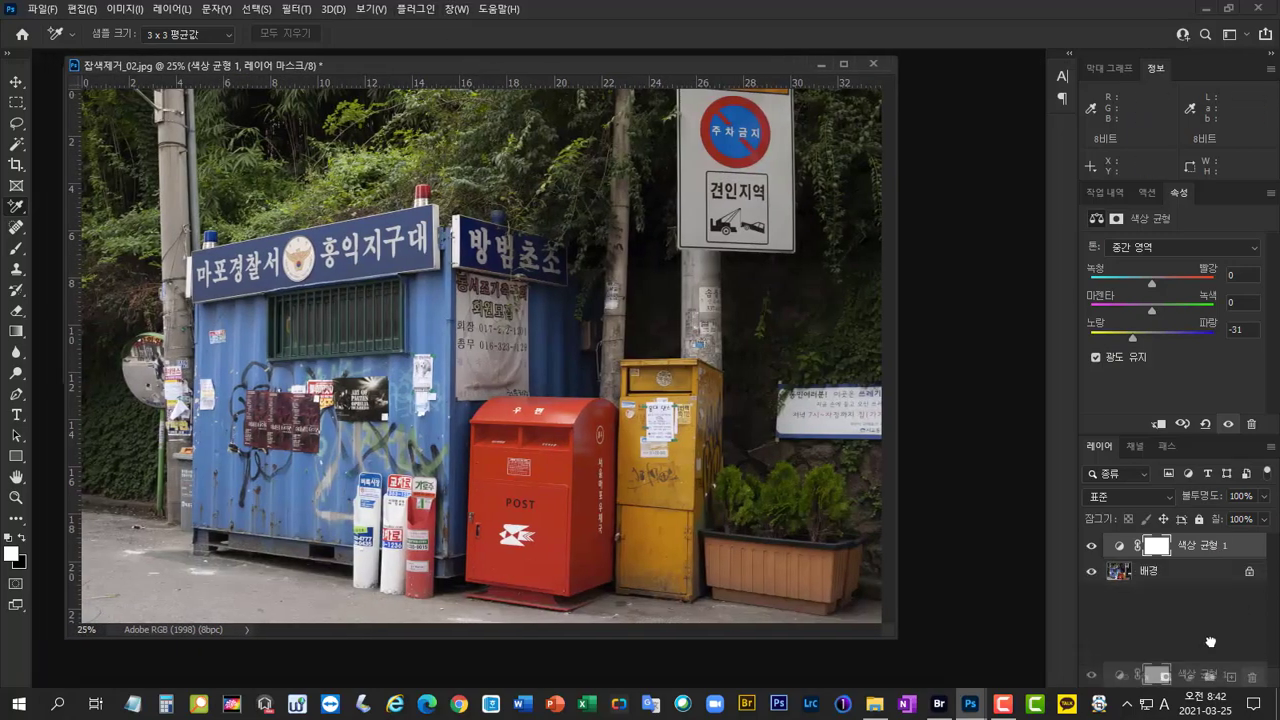
pyautogui.moveTo(1210, 641); pyautogui.dragTo(1252, 677)
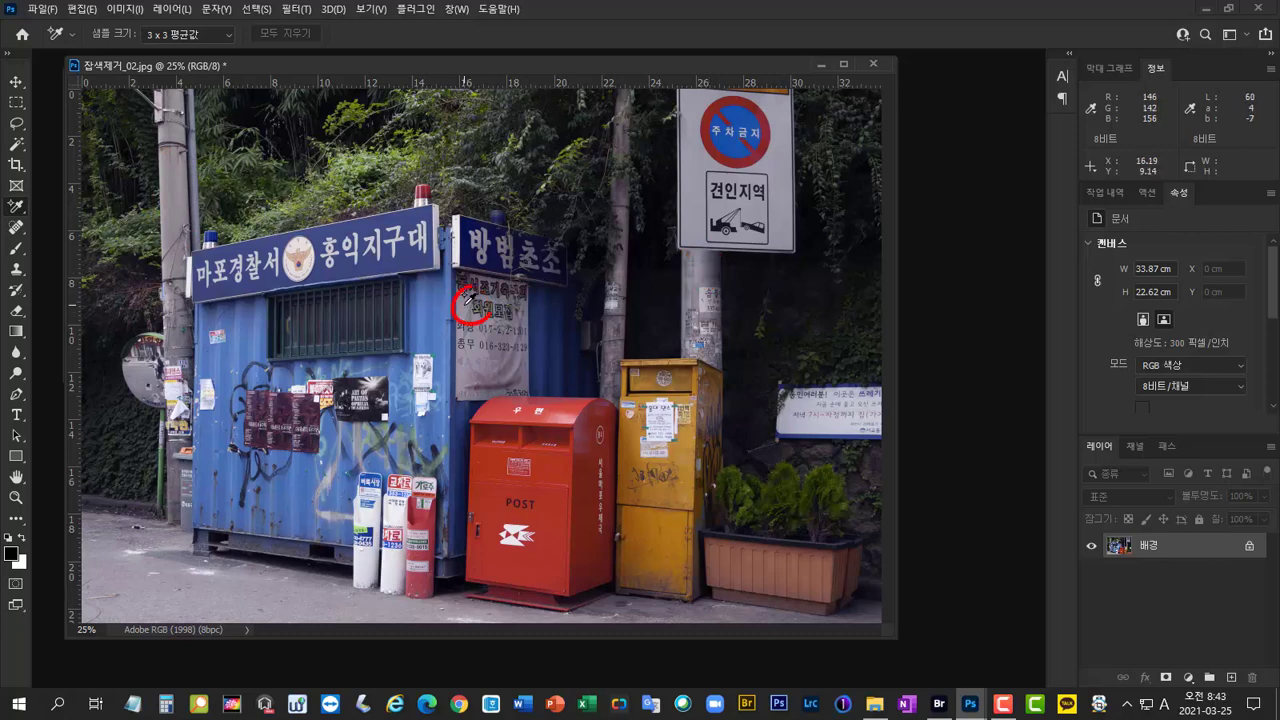
# - Place a color sampler on the gray pole below the towing sign and add a Color Balance layer with midtone Yellow–Blue at -15
pyautogui.click(701, 266)
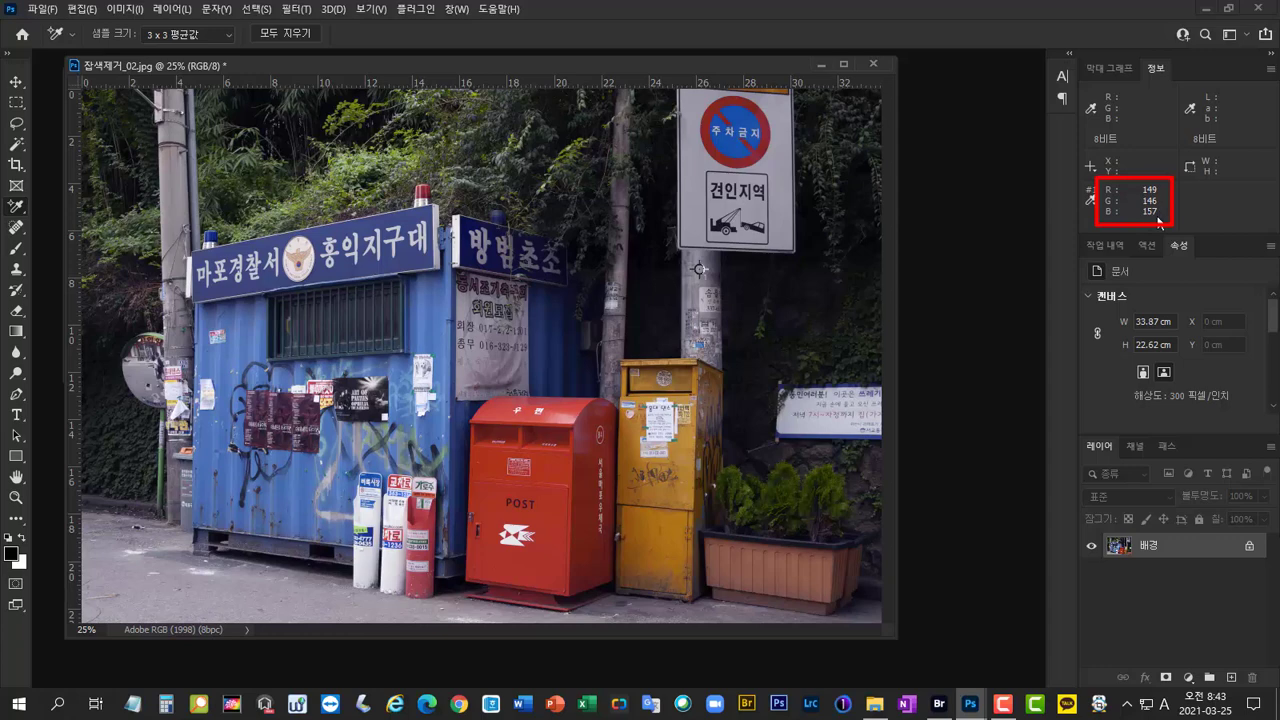
pyautogui.click(1188, 677)
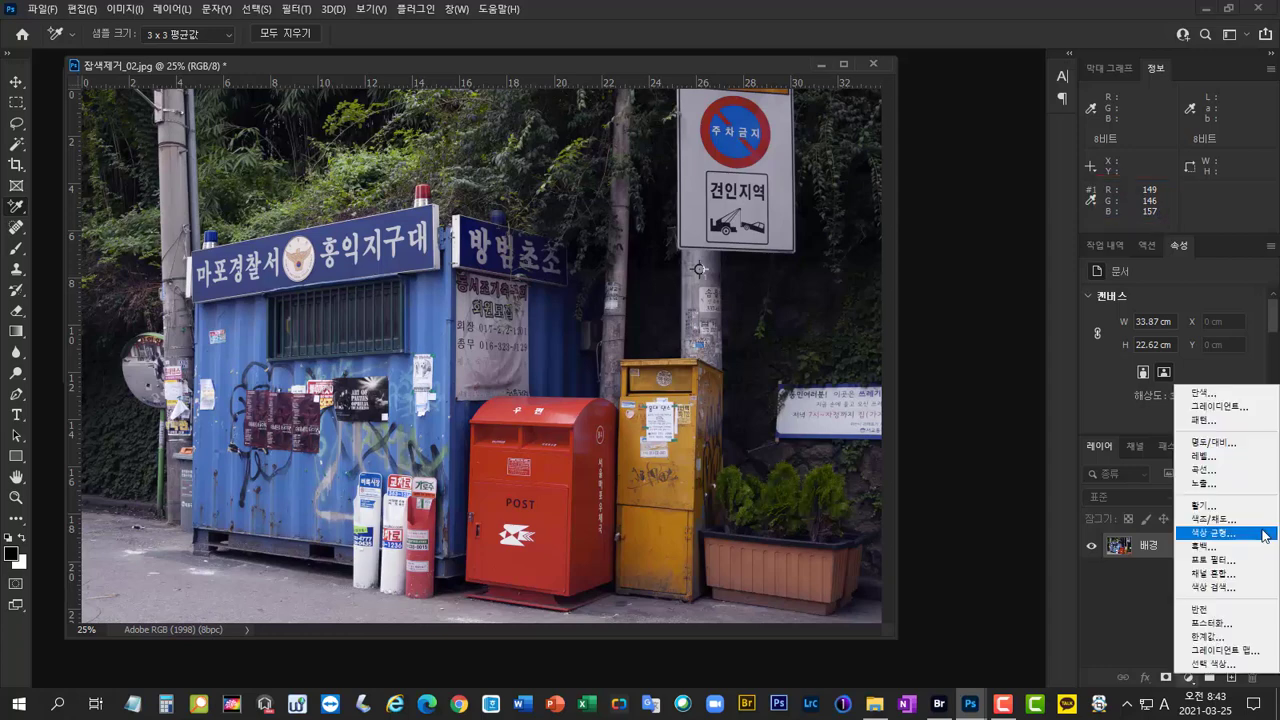
pyautogui.click(1212, 533)
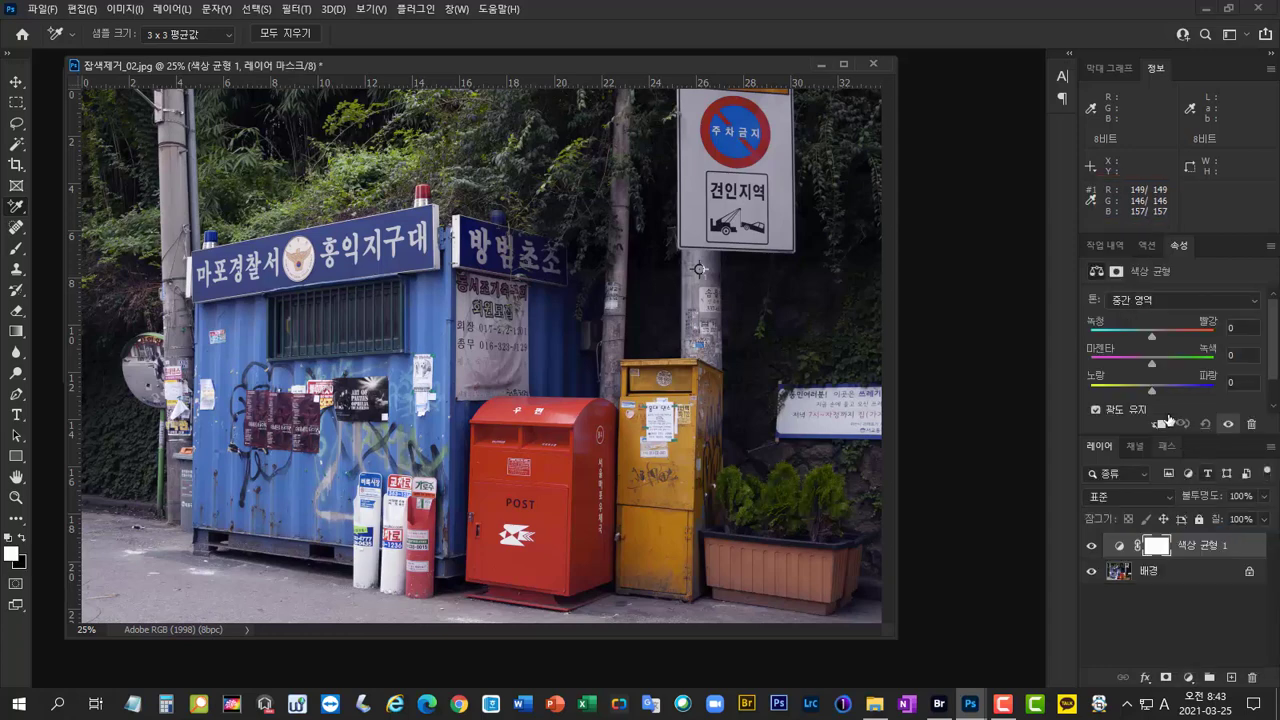
pyautogui.moveTo(1152, 391)
pyautogui.mouseDown()
pyautogui.moveTo(1130, 392)
pyautogui.moveTo(1143, 398)
pyautogui.mouseUp()
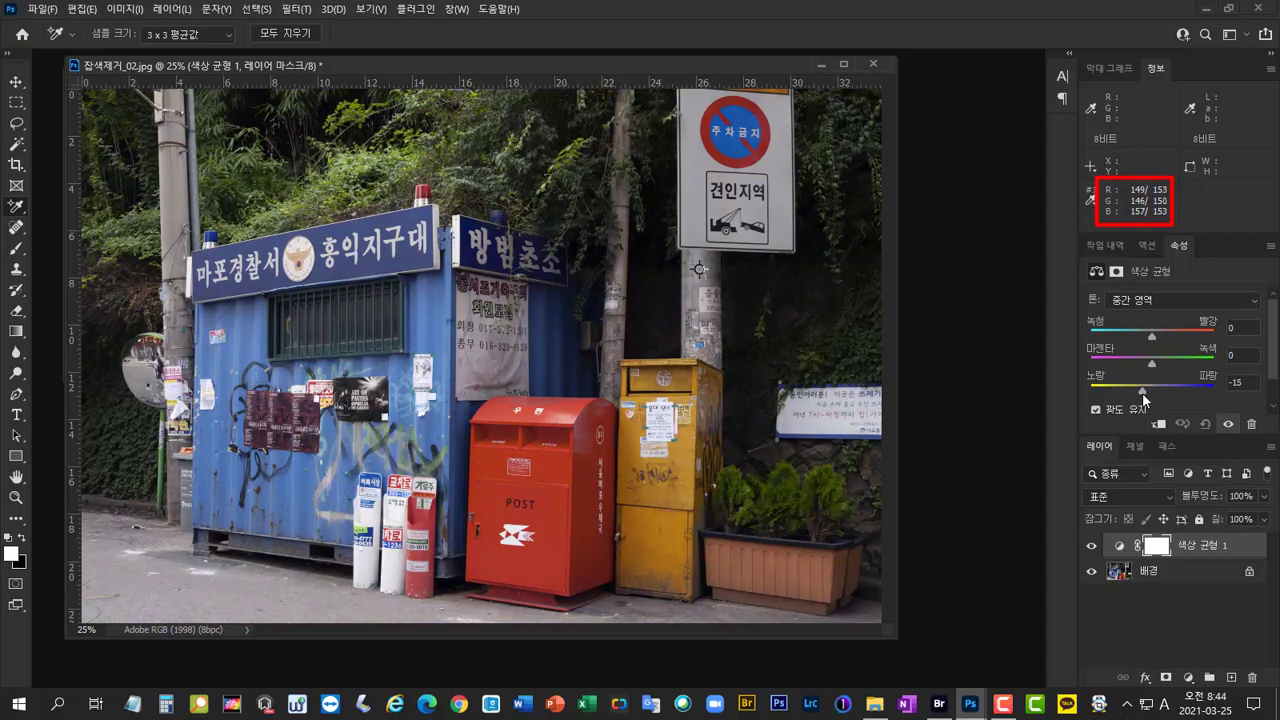
# - Toggle the pole-based Color Balance layer to compare the image before and after correction, and leave the layer hidden
pyautogui.click(1086, 545)
pyautogui.click(1086, 545)
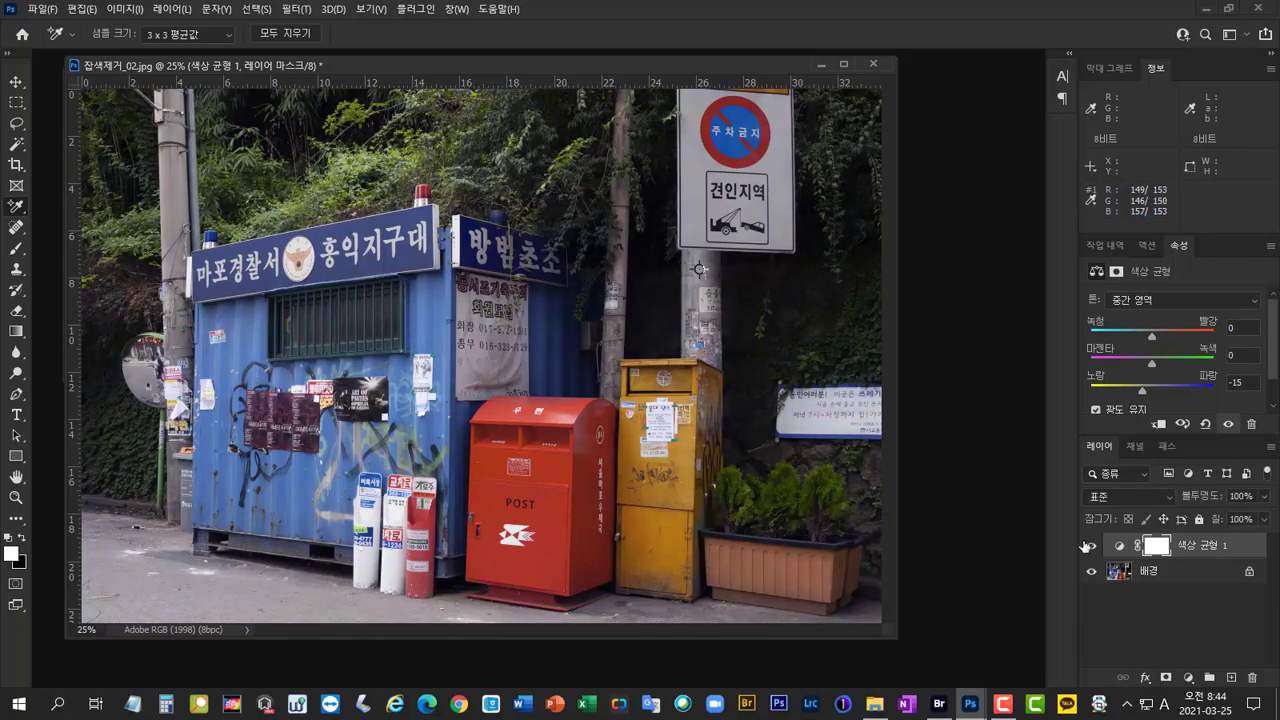
pyautogui.click(1086, 545)
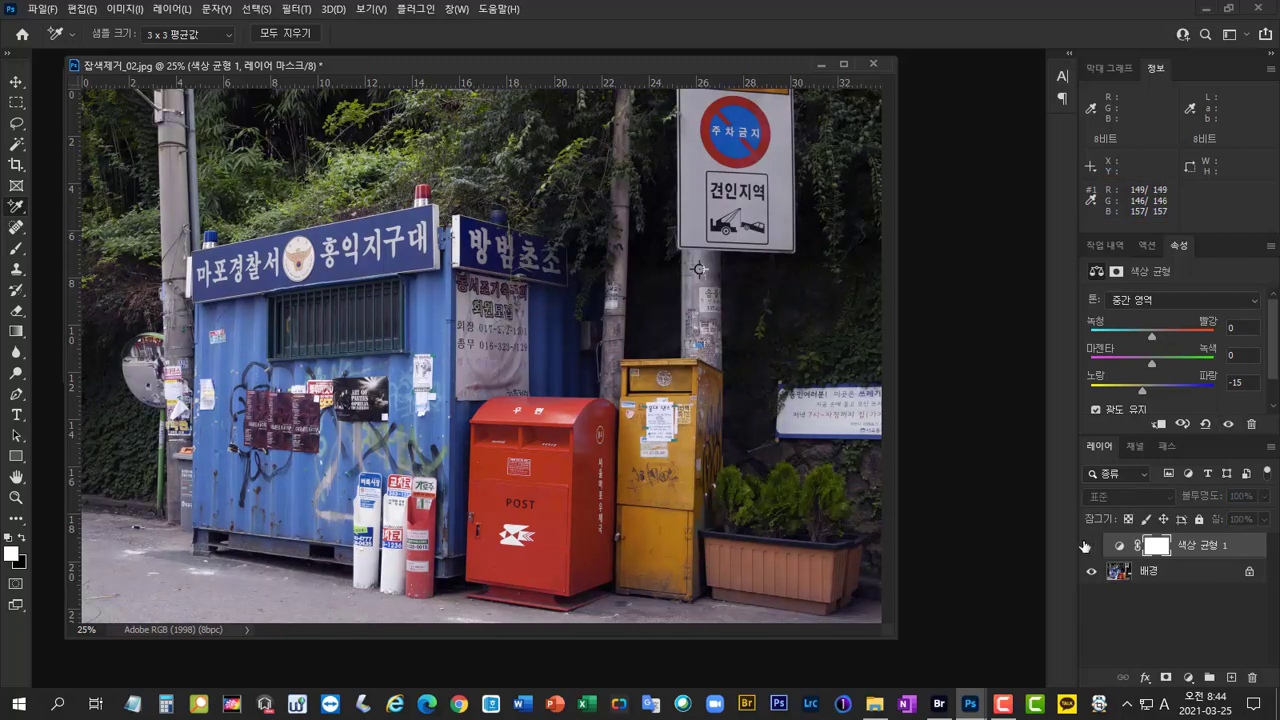
pyautogui.click(1086, 545)
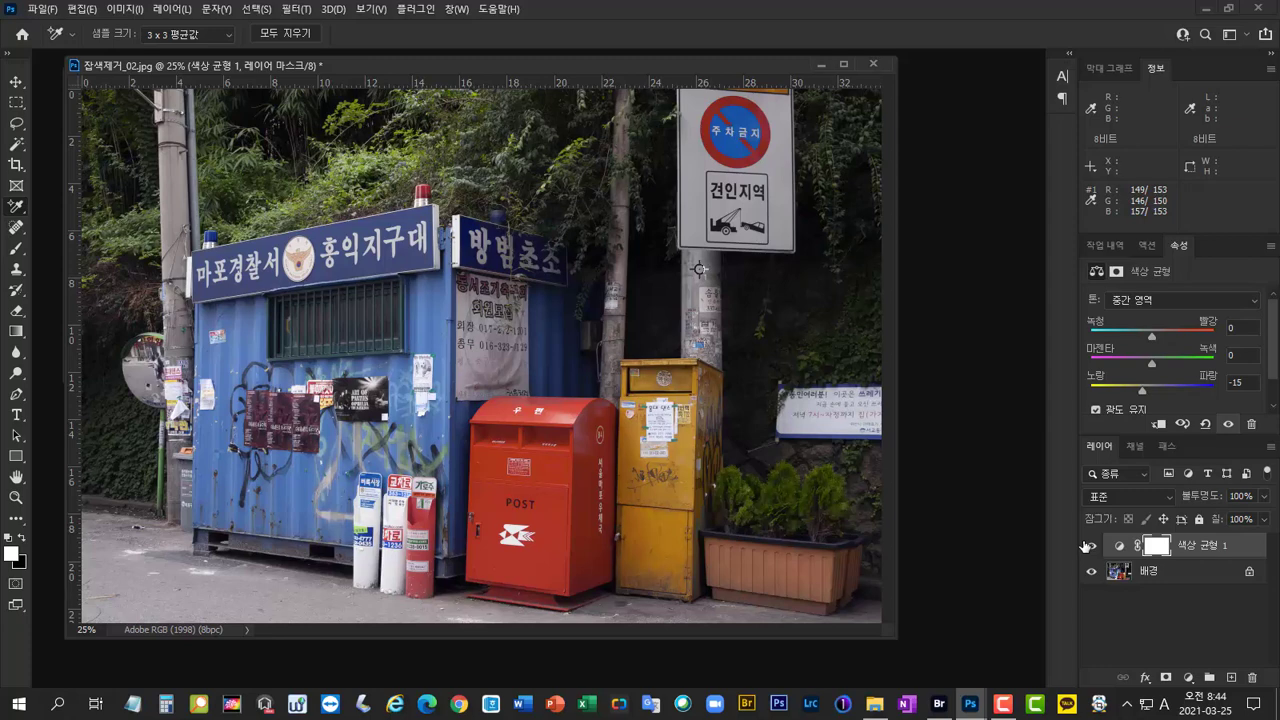
pyautogui.click(1086, 545)
pyautogui.click(1086, 545)
pyautogui.click(1089, 547)
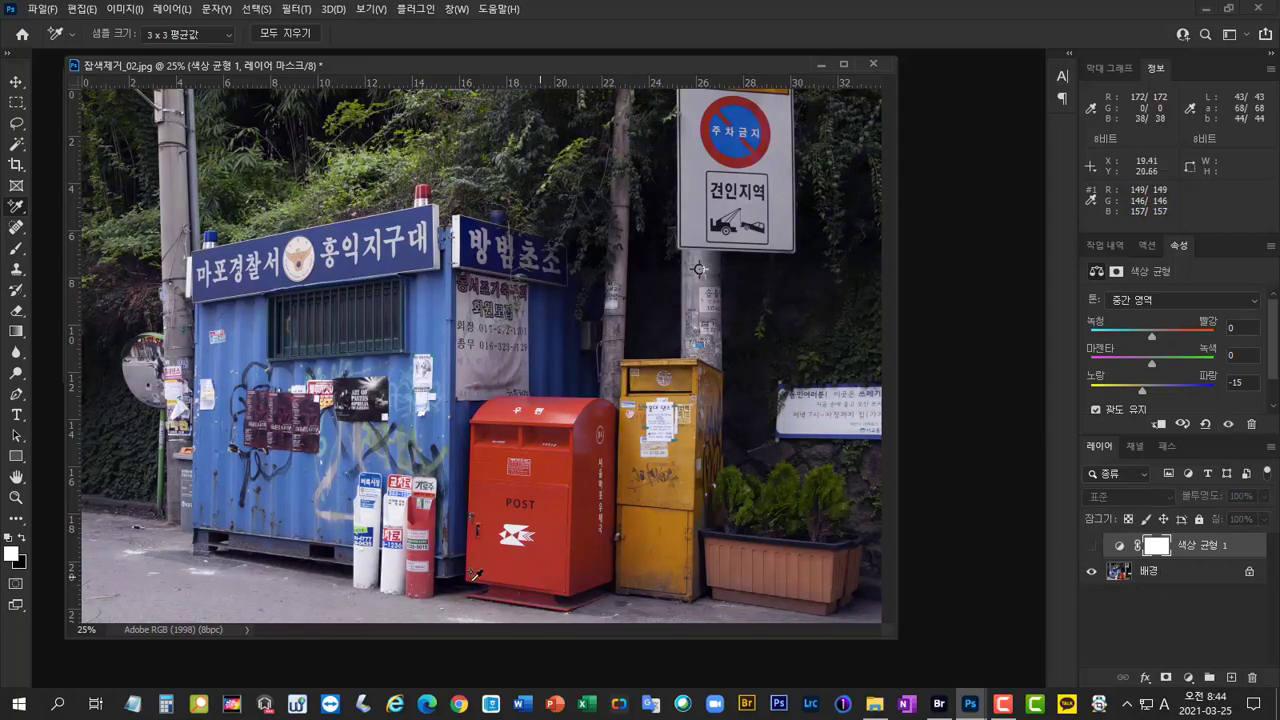
# - Place a second color sampler on the gray road surface and add another Color Balance layer with midtone Yellow–Blue at -12
pyautogui.click(261, 597)
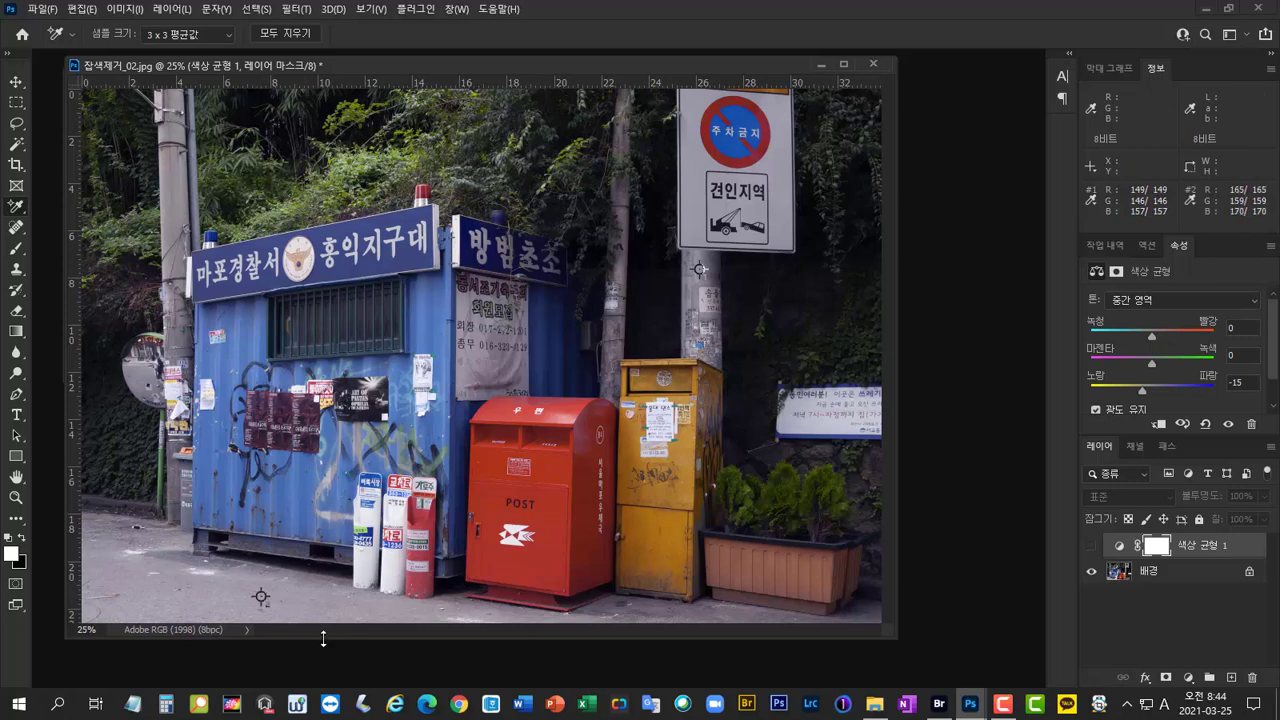
pyautogui.click(1188, 677)
pyautogui.click(1212, 537)
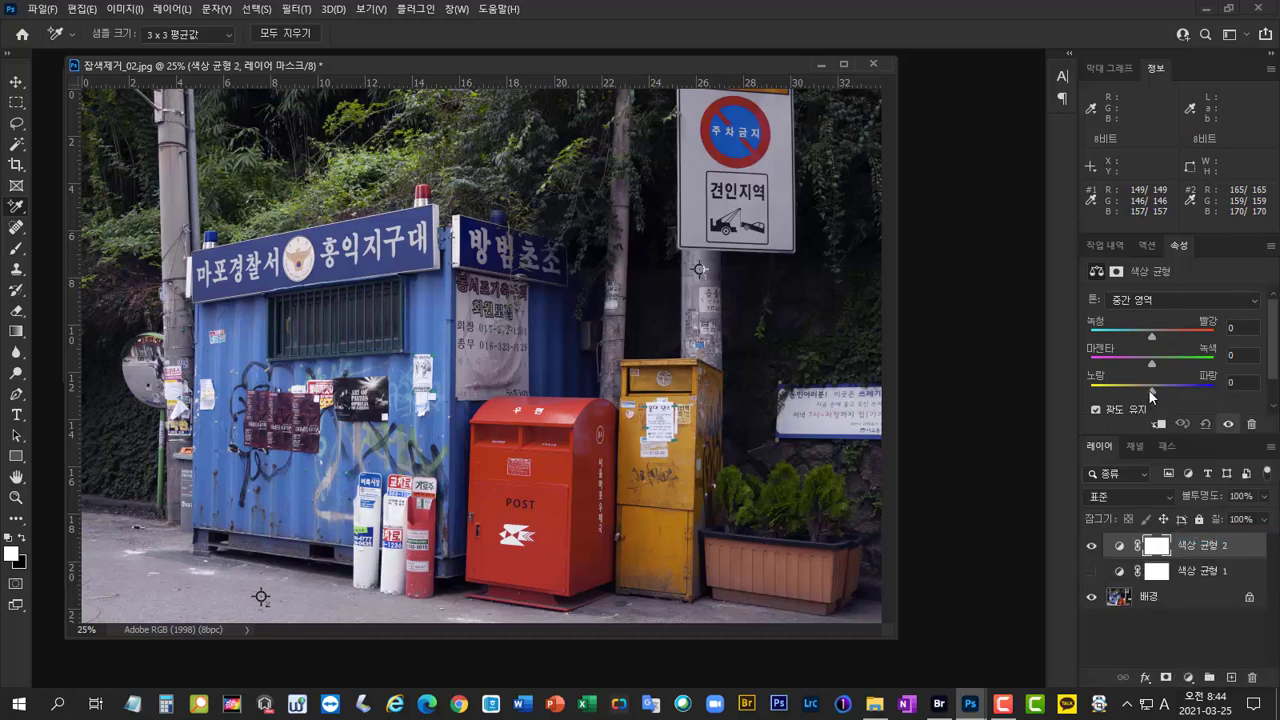
pyautogui.moveTo(1149, 390); pyautogui.dragTo(1140, 391)
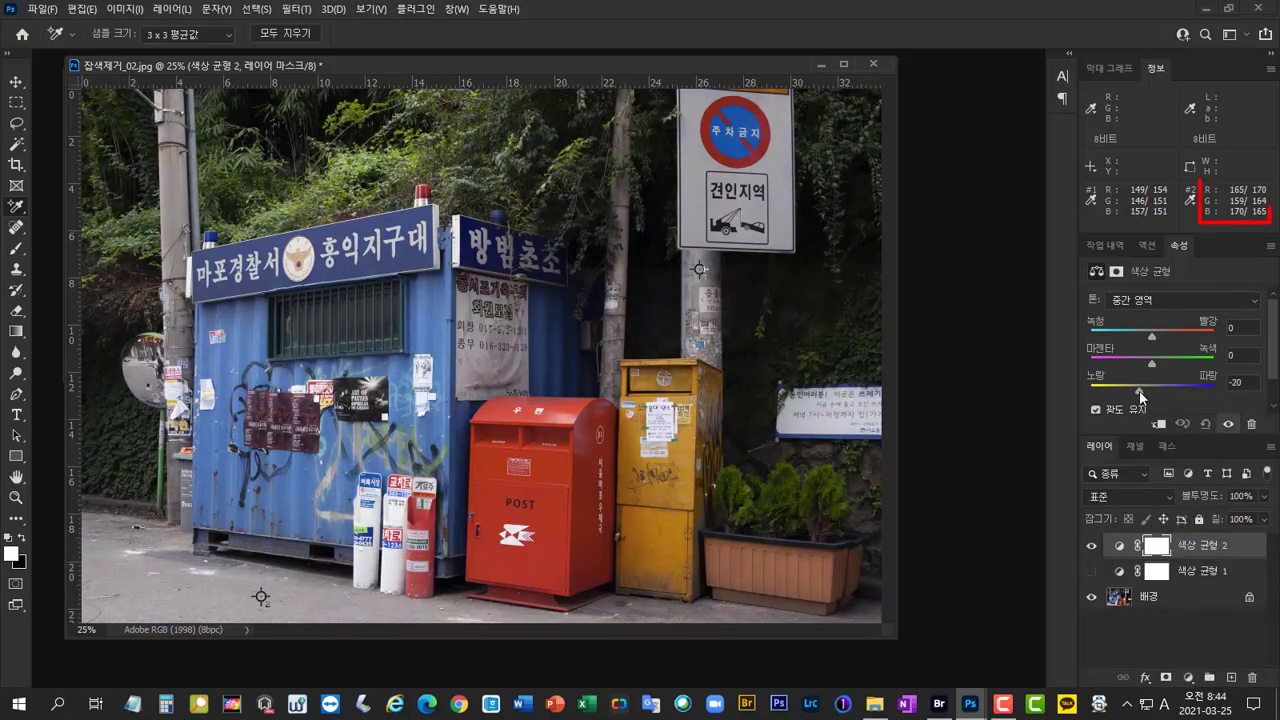
pyautogui.moveTo(1137, 397); pyautogui.dragTo(1144, 397)
# - Arrange the 잡색제거_01.jpg and 잡색제거_02.jpg windows side by side to compare the two corrected photos
pyautogui.hotkey('ctrl', '-')
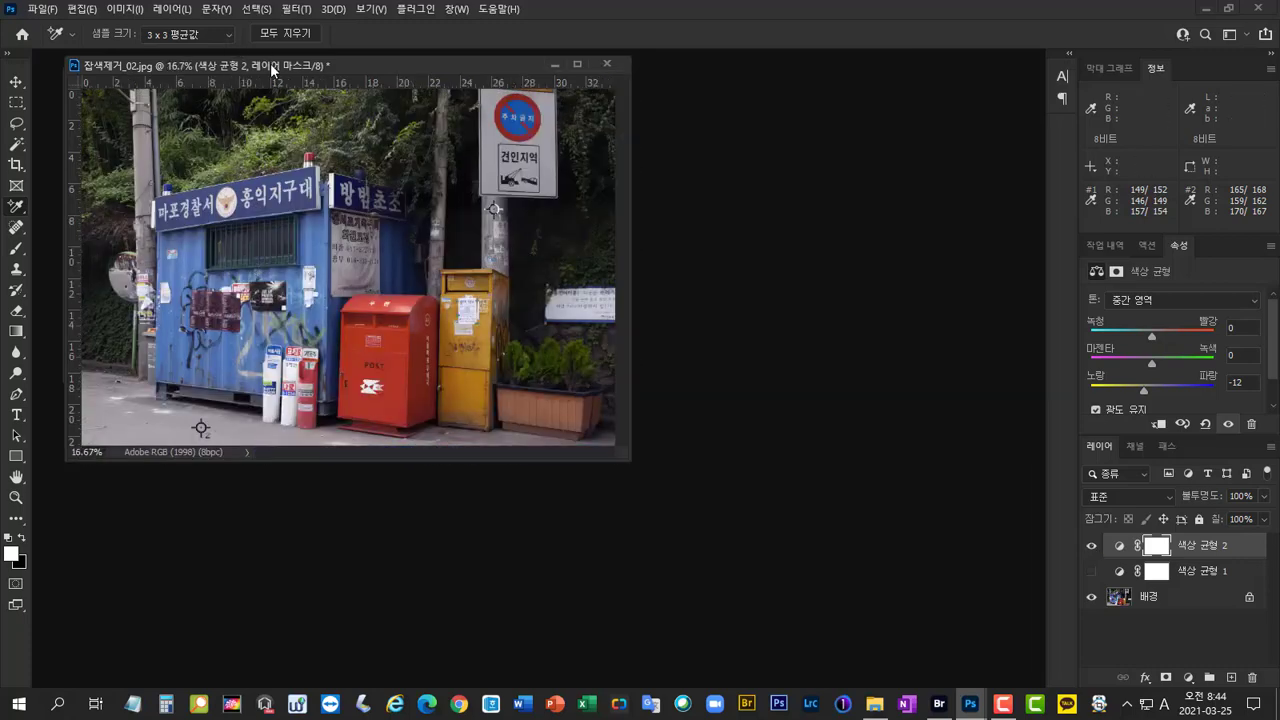
pyautogui.moveTo(270, 63); pyautogui.dragTo(627, 255)
pyautogui.moveTo(287, 73); pyautogui.dragTo(277, 111)
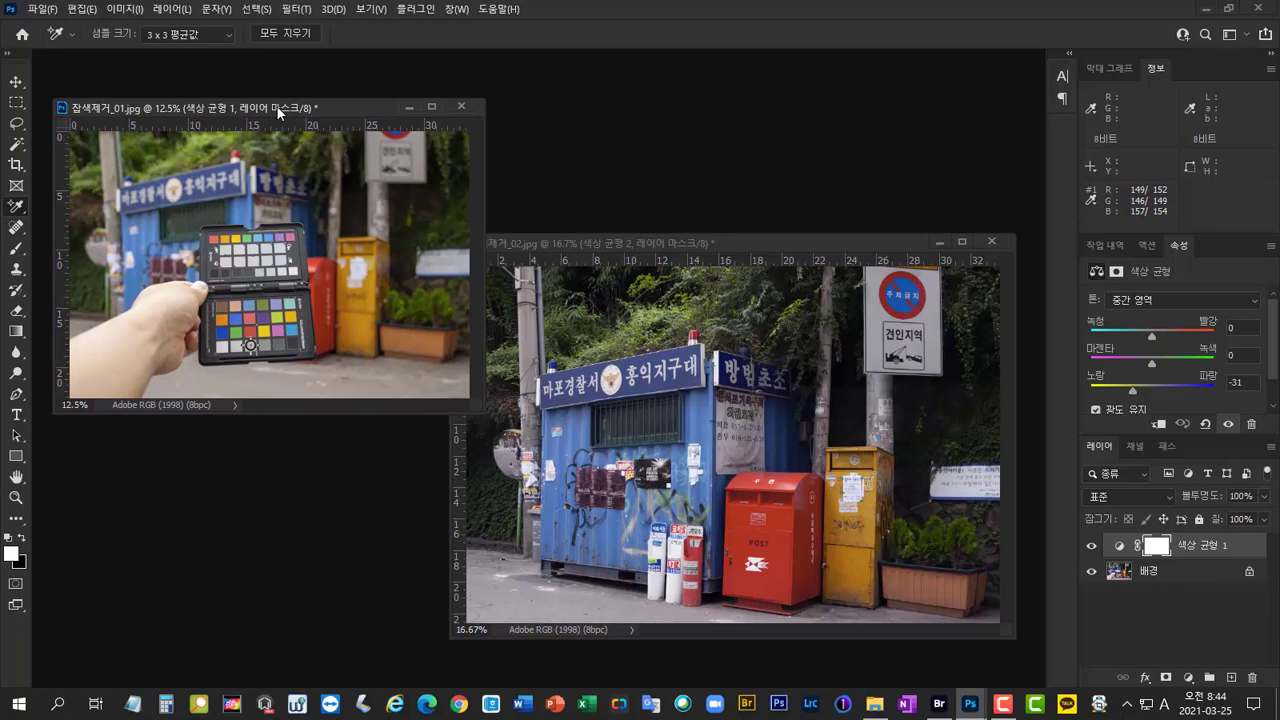
pyautogui.moveTo(714, 247); pyautogui.dragTo(692, 131)
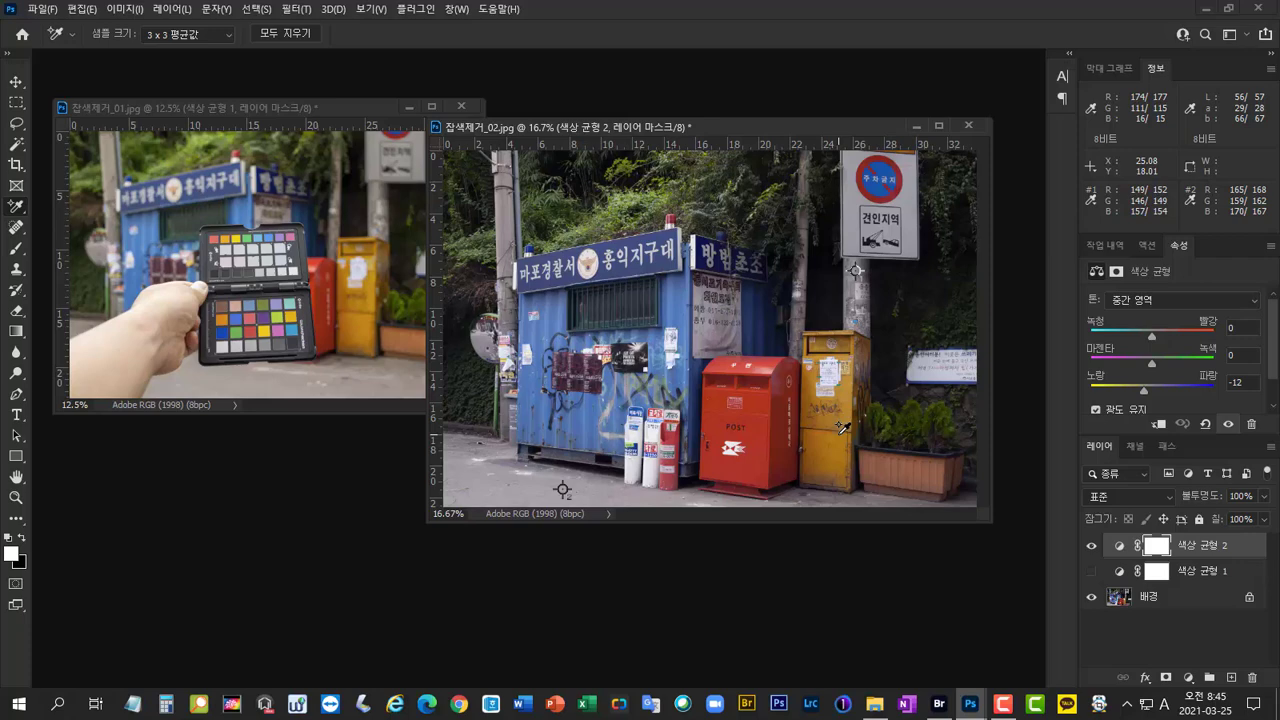
# - Close 잡색제거_02.jpg and 잡색제거_01.jpg without saving the changes
pyautogui.click(969, 122)
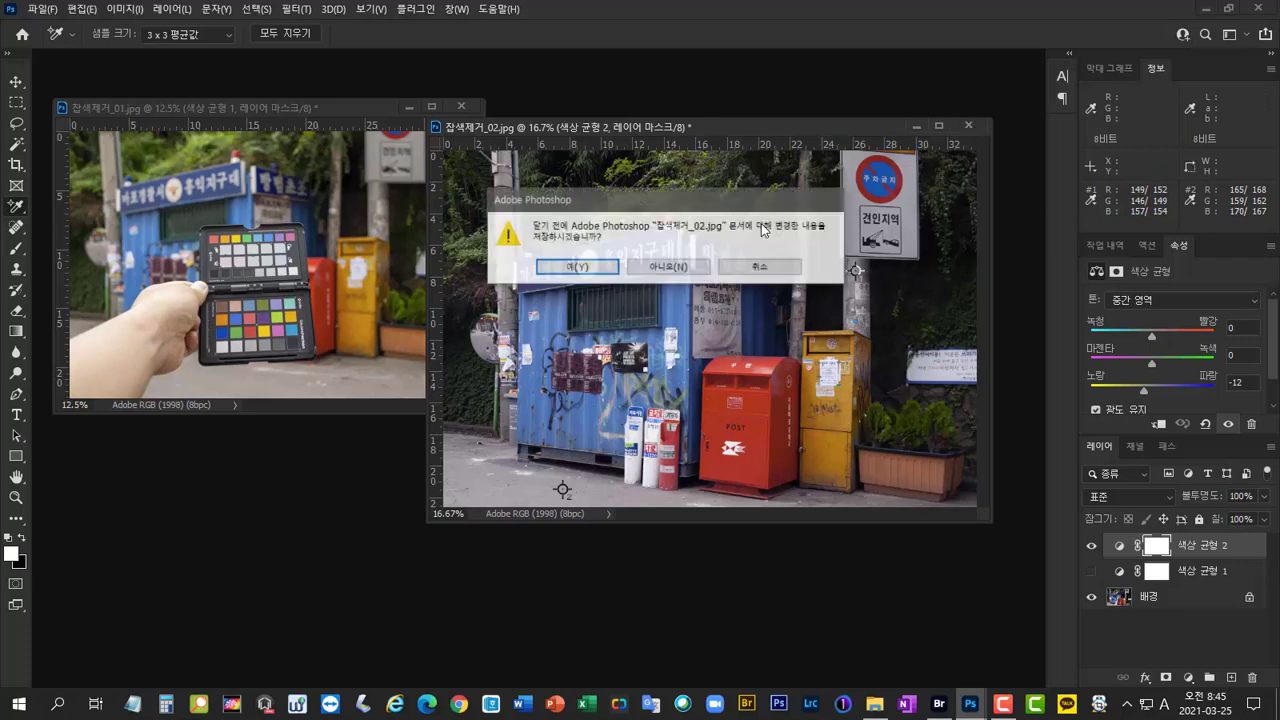
pyautogui.click(668, 265)
pyautogui.click(460, 106)
pyautogui.click(665, 265)
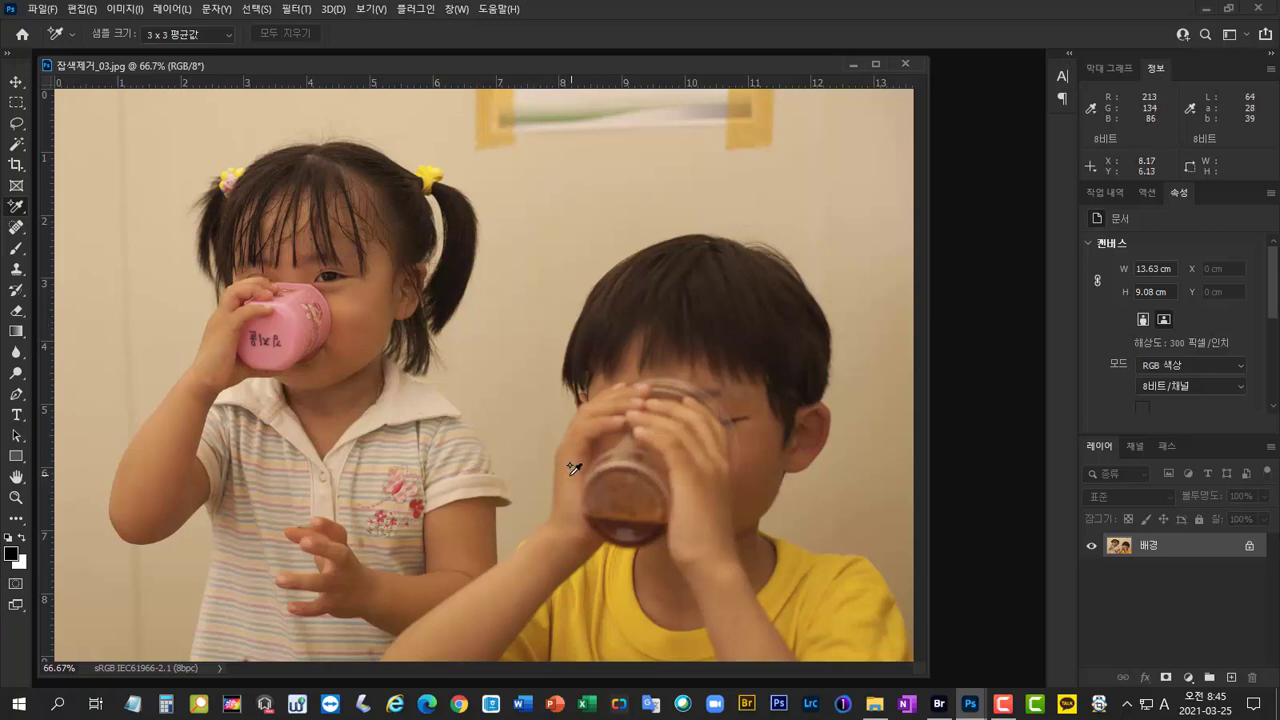
# - Place a color sampler on the white collar of the girl's shirt in 잡색제거_03.jpg
pyautogui.moveTo(366, 398); pyautogui.dragTo(405, 437)
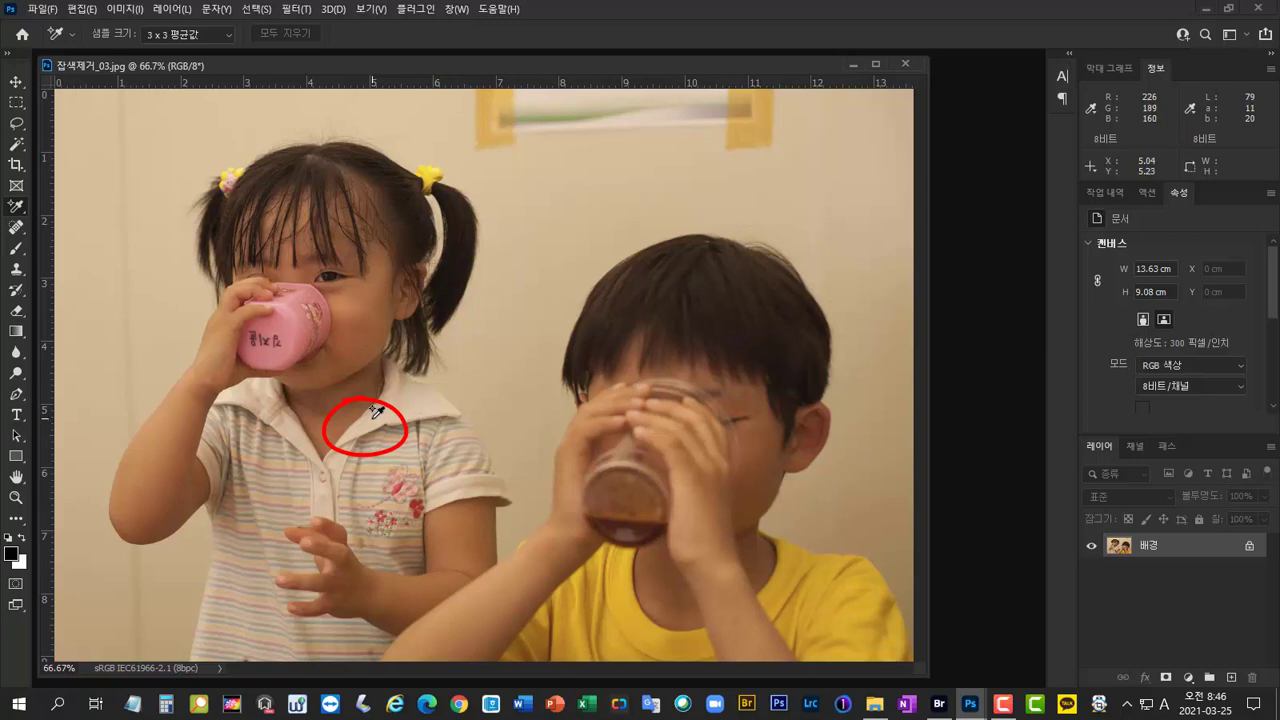
pyautogui.click(372, 419)
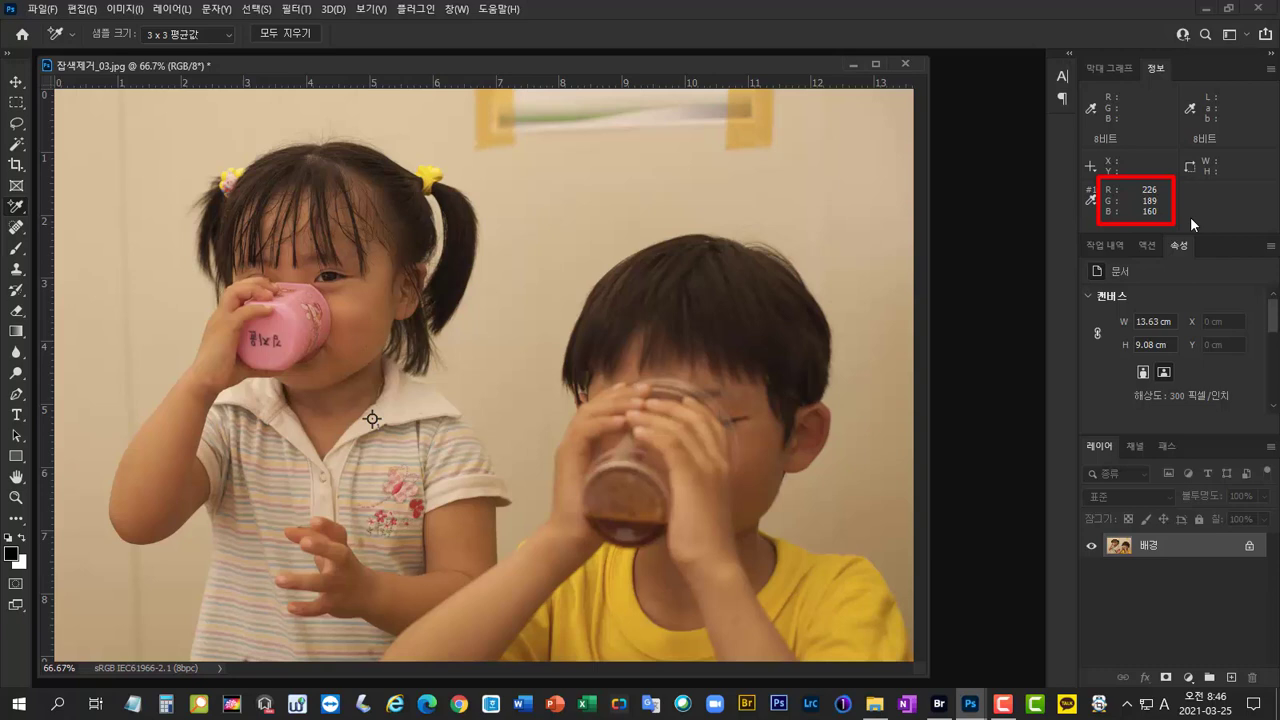
# - Try a Color Balance layer with midtone Cyan–Red at -100 and Magenta–Green at -53, and delete the layer
pyautogui.click(1189, 678)
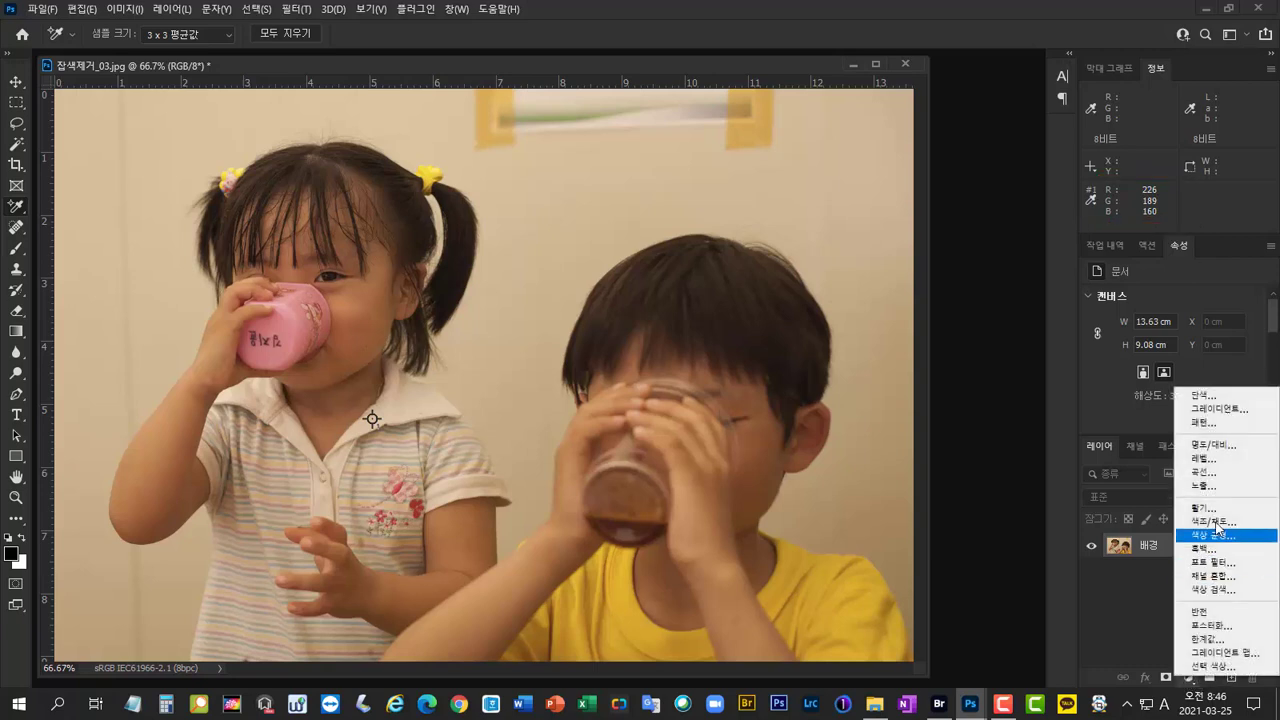
pyautogui.click(1218, 535)
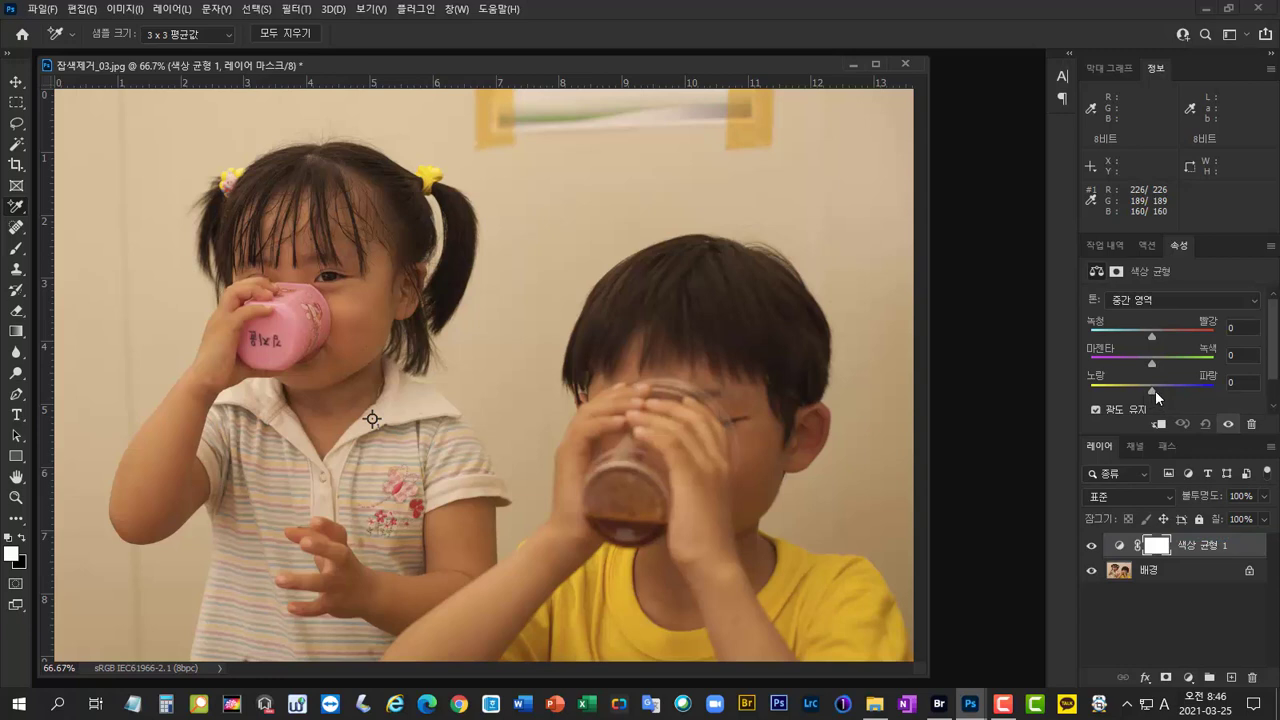
pyautogui.moveTo(1155, 392)
pyautogui.mouseDown()
pyautogui.moveTo(1205, 387)
pyautogui.moveTo(1155, 389)
pyautogui.mouseUp()
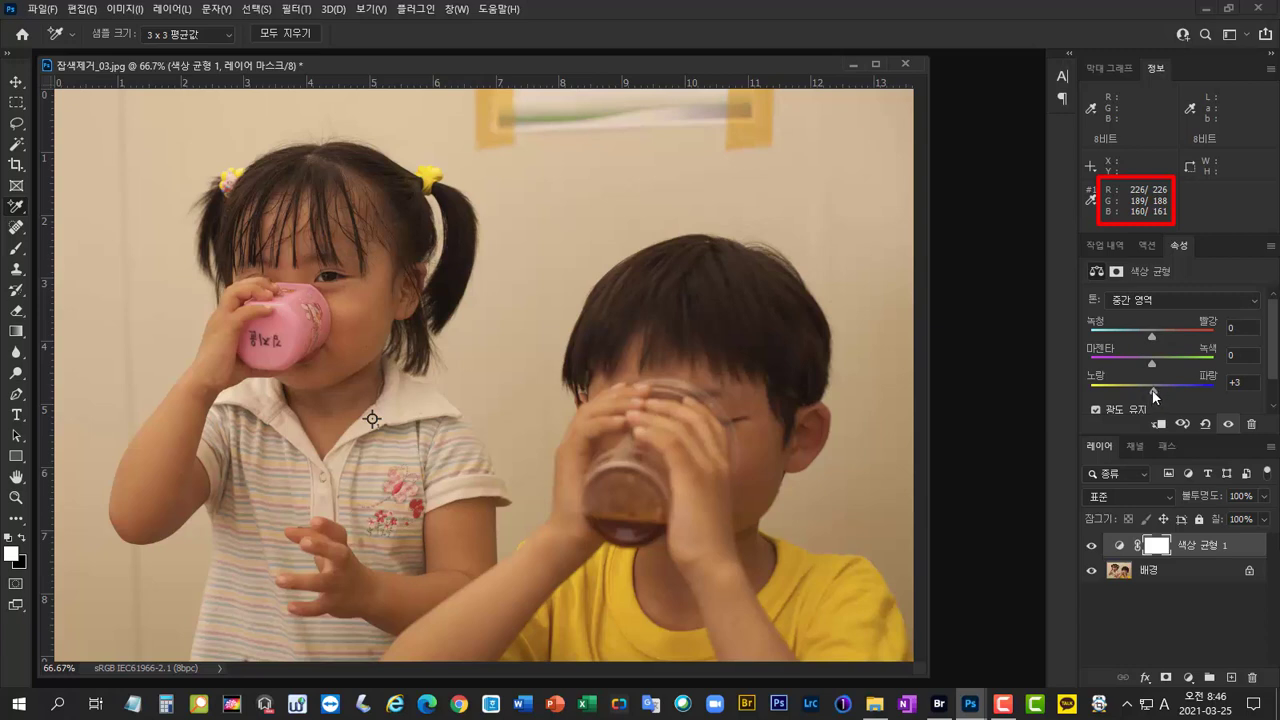
pyautogui.moveTo(1156, 389); pyautogui.dragTo(1064, 333)
pyautogui.click(1233, 387)
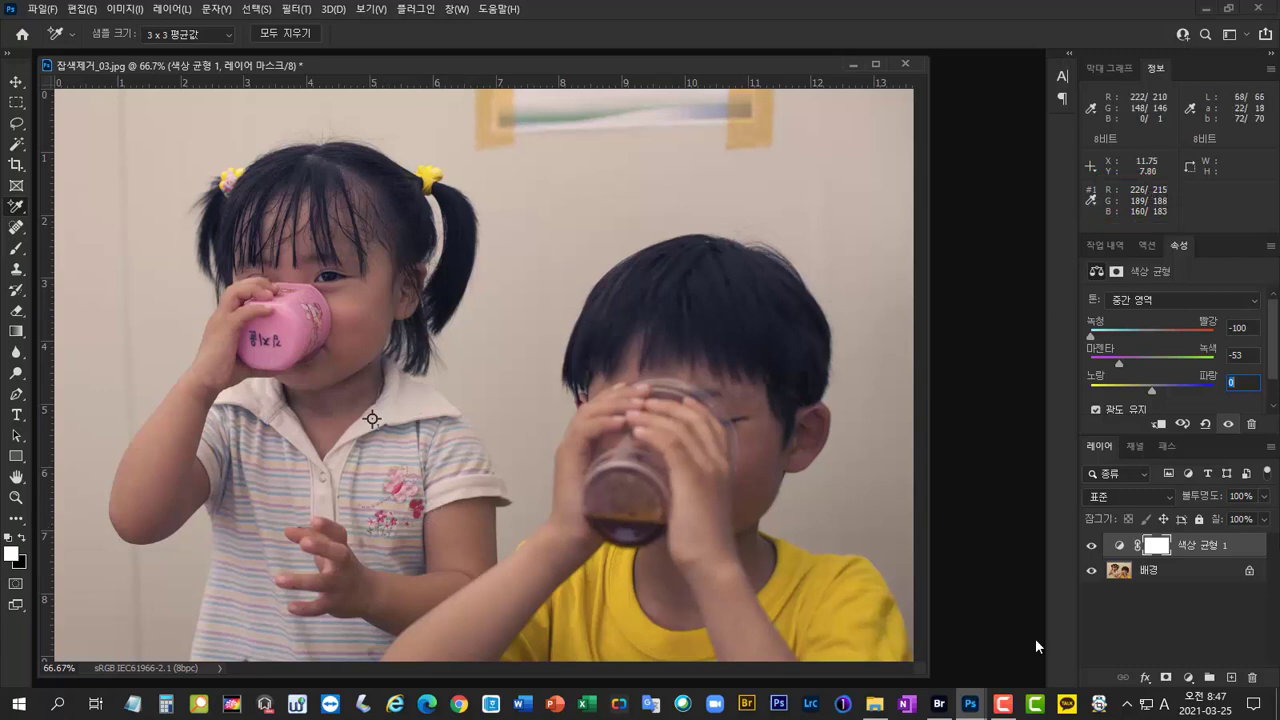
pyautogui.moveTo(1215, 548); pyautogui.dragTo(1251, 677)
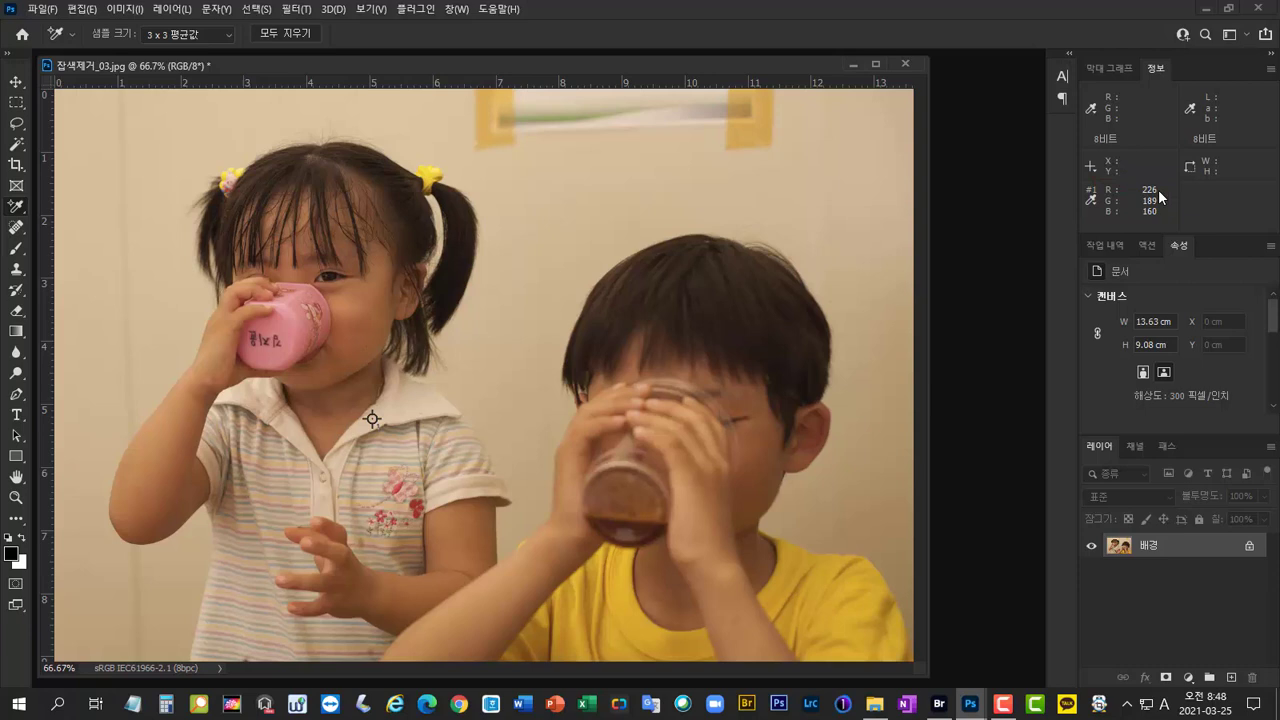
# - Add a Color Balance layer and set its highlights to Yellow–Blue +75 and Magenta–Green +42
pyautogui.click(1188, 677)
pyautogui.click(1213, 538)
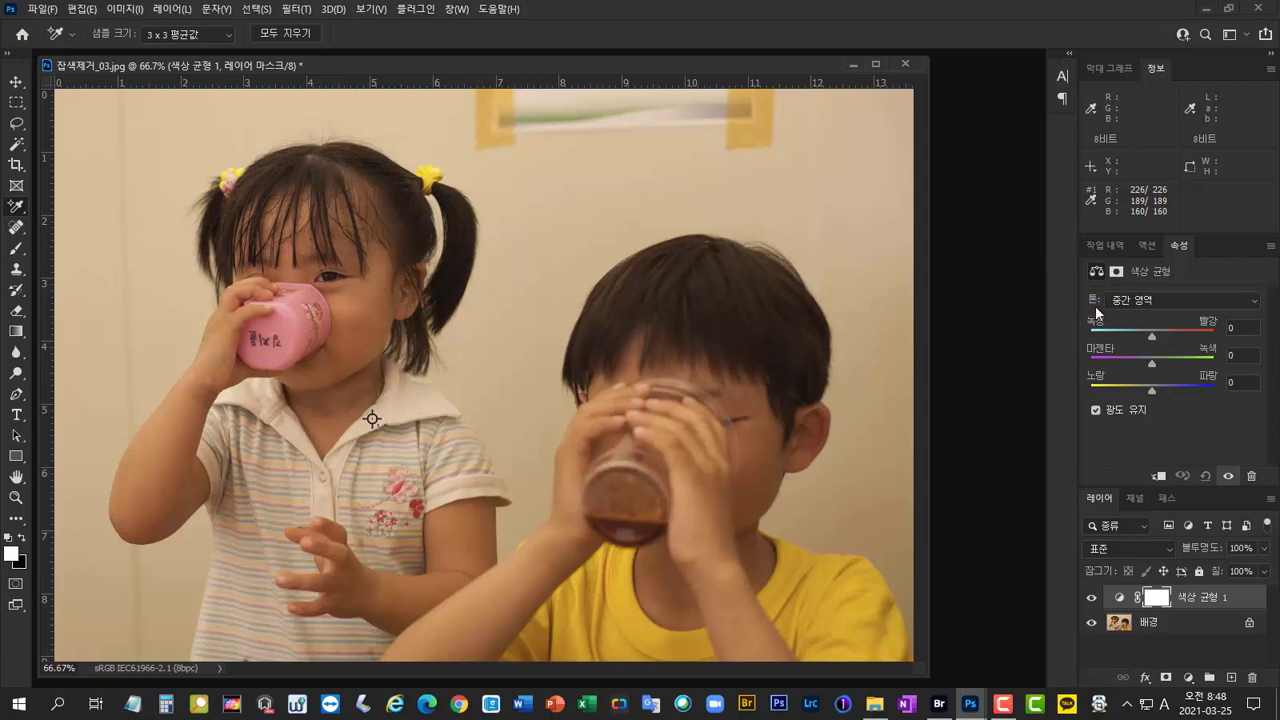
pyautogui.click(1174, 300)
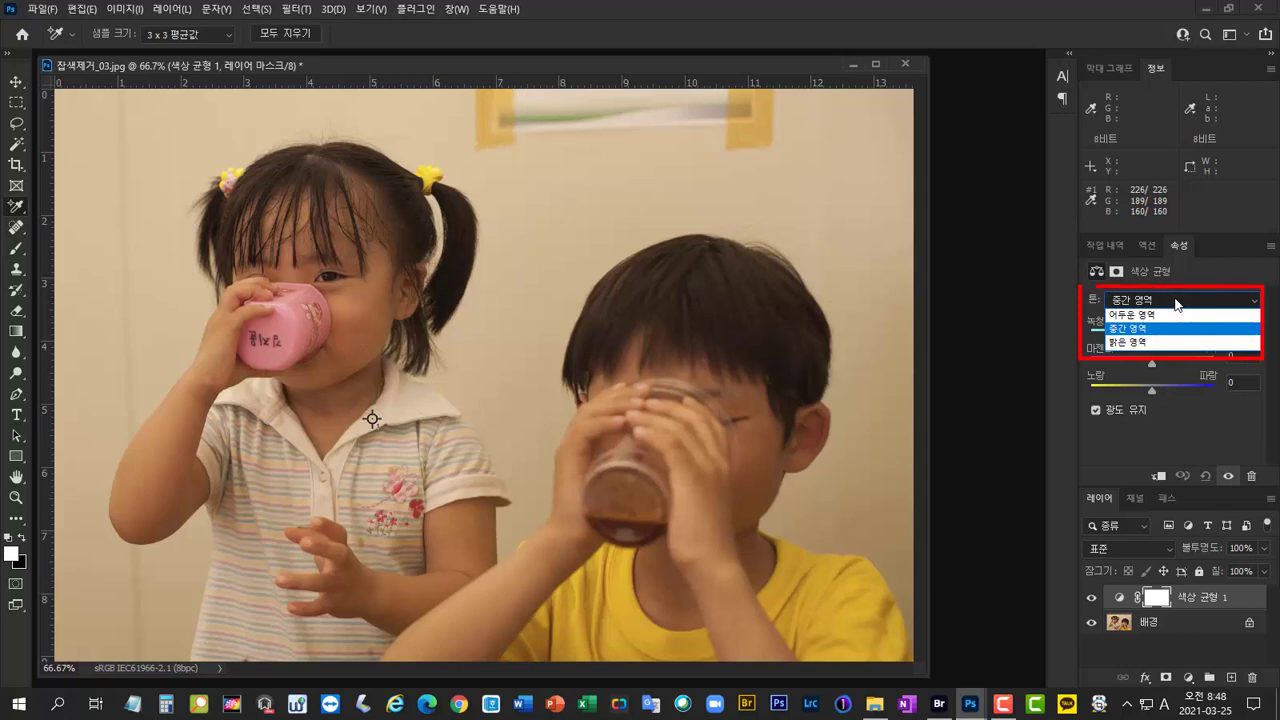
pyautogui.click(1176, 343)
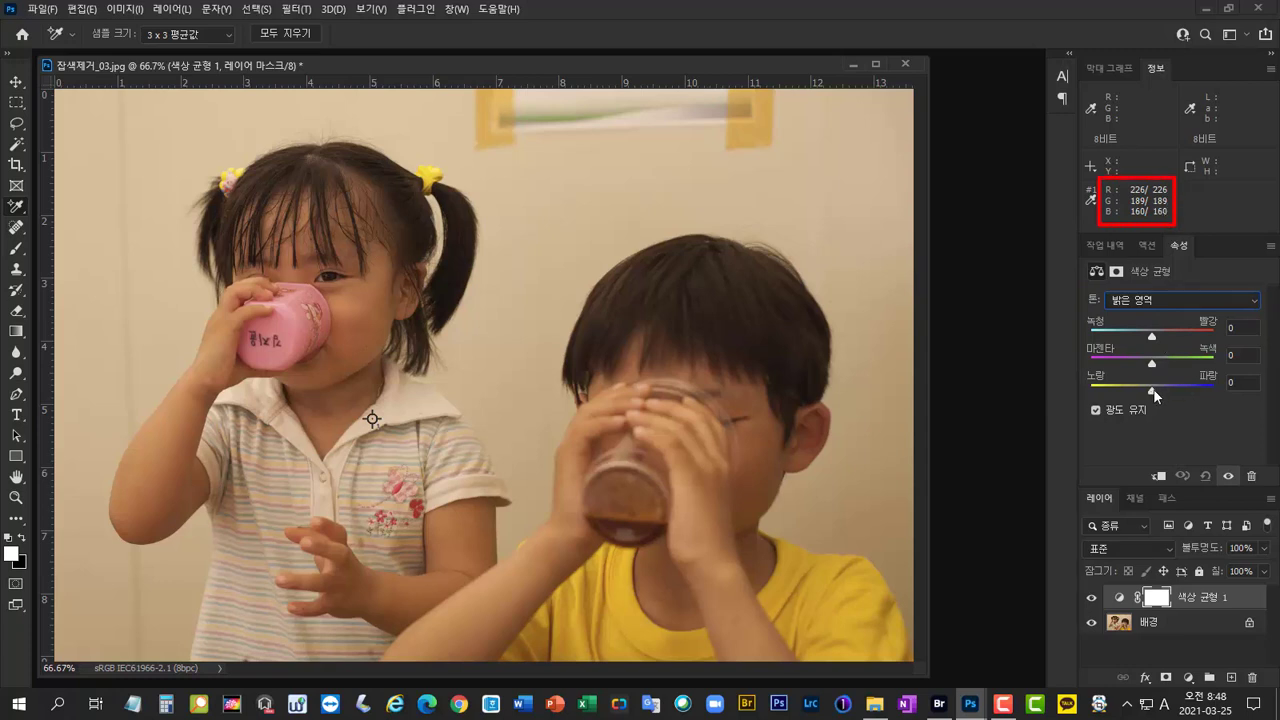
pyautogui.moveTo(1154, 393); pyautogui.dragTo(1199, 393)
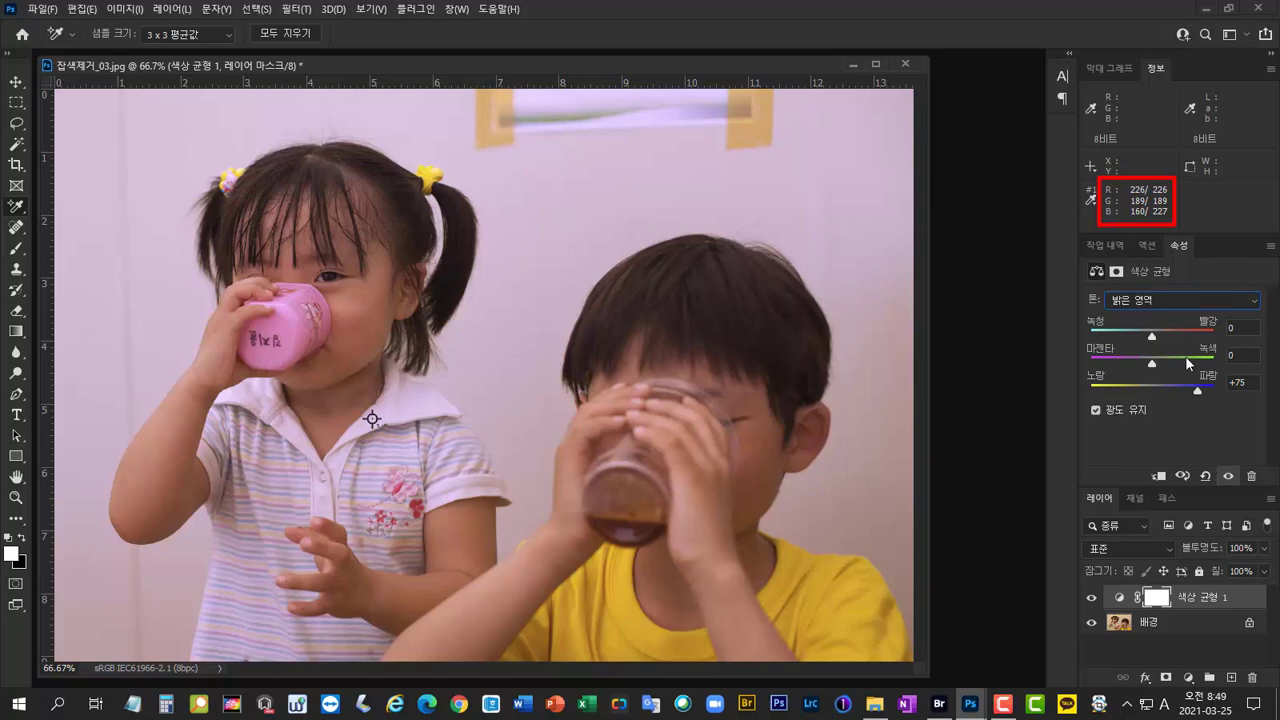
pyautogui.moveTo(1156, 360); pyautogui.dragTo(1179, 368)
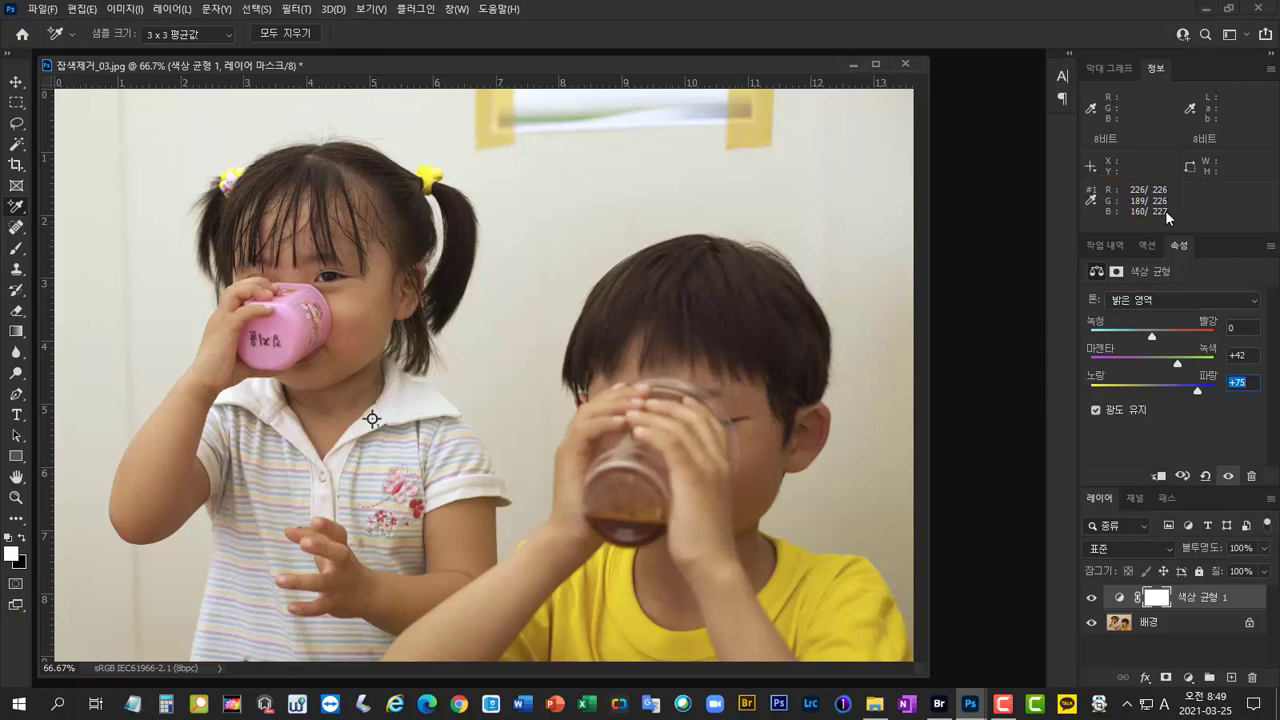
# - Toggle the Color Balance layer to compare the photo before and after the highlight correction, leaving the layer visible
pyautogui.click(1091, 598)
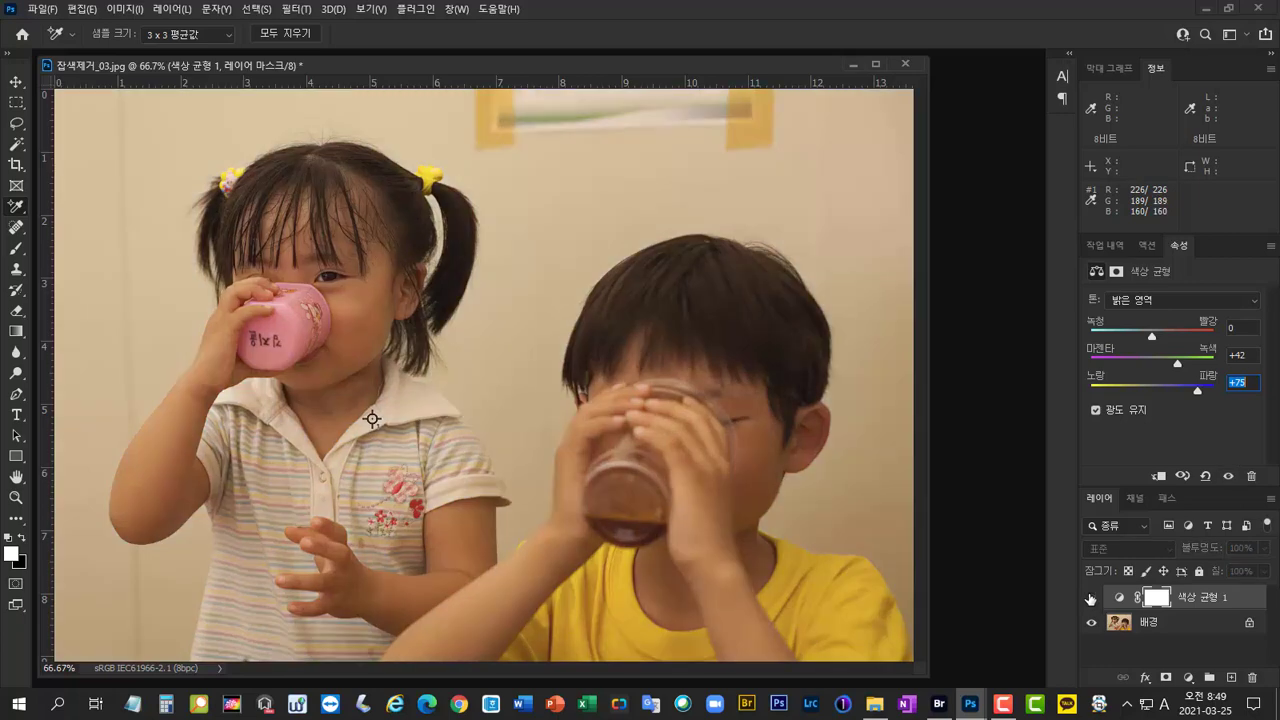
pyautogui.click(1091, 598)
pyautogui.click(1091, 598)
pyautogui.click(1090, 598)
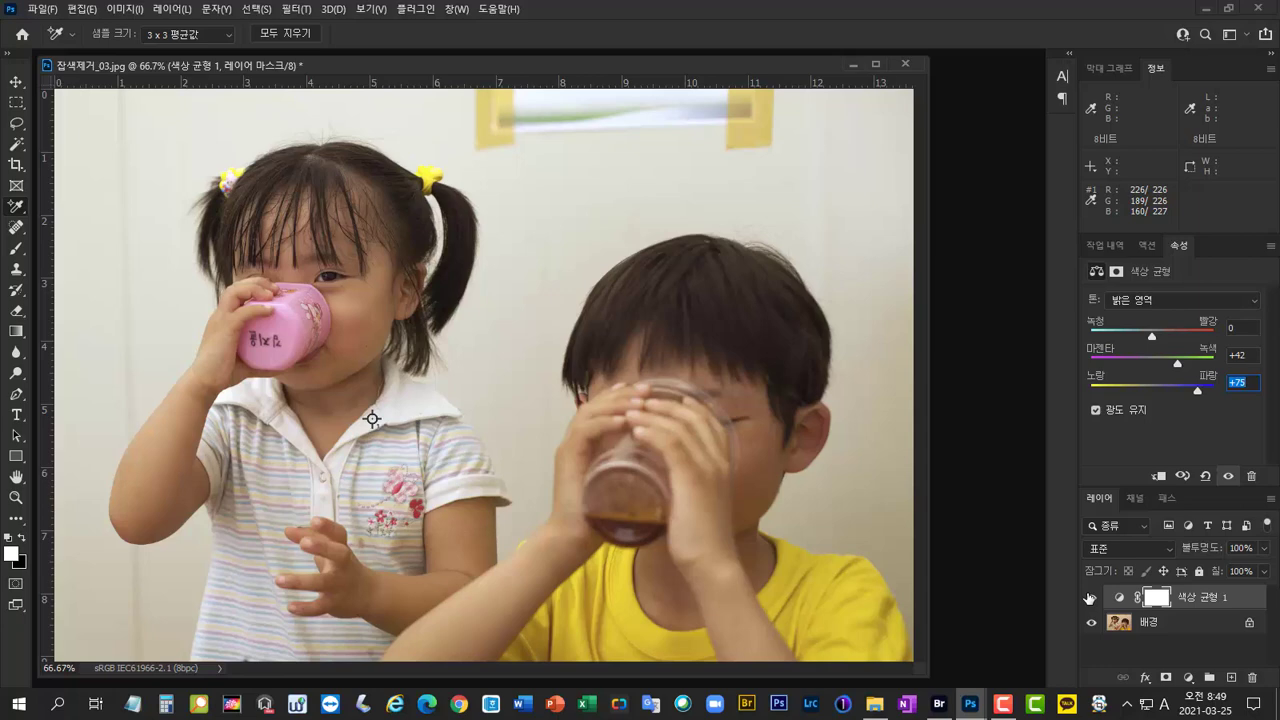
# - Switch to Bridge, open 잡색제거_02.jpg, and position its window beside the children's photo
pyautogui.hotkey('alt', 'Tab')
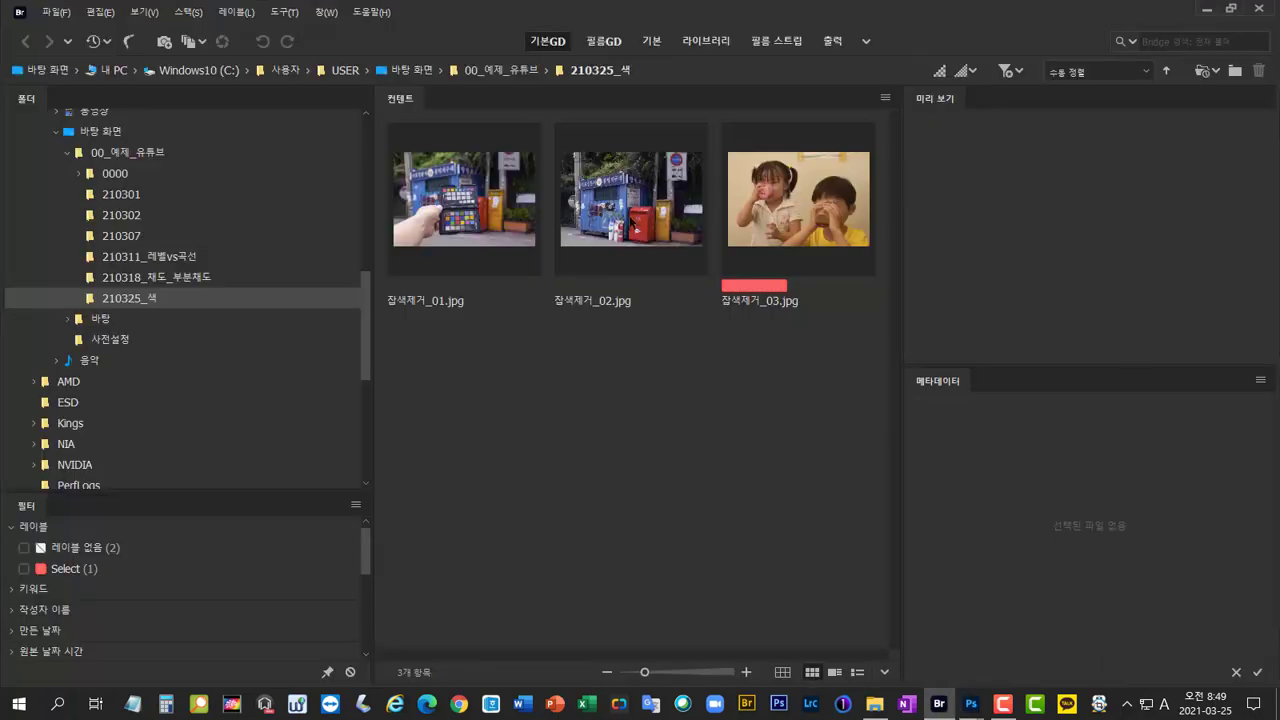
pyautogui.click(582, 208)
pyautogui.moveTo(360, 84); pyautogui.dragTo(329, 79)
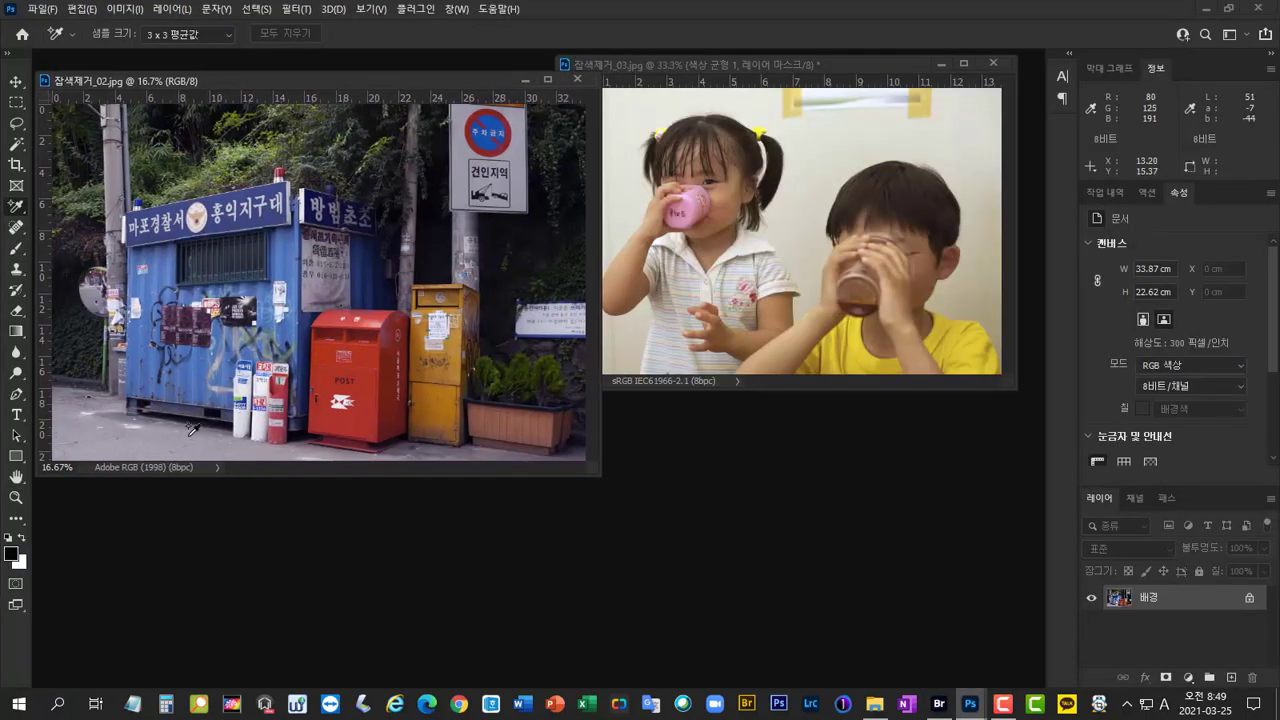
# - Place a color sampler on the gray road surface and add a Color Balance layer with midtones shifted slightly toward yellow
pyautogui.click(156, 437)
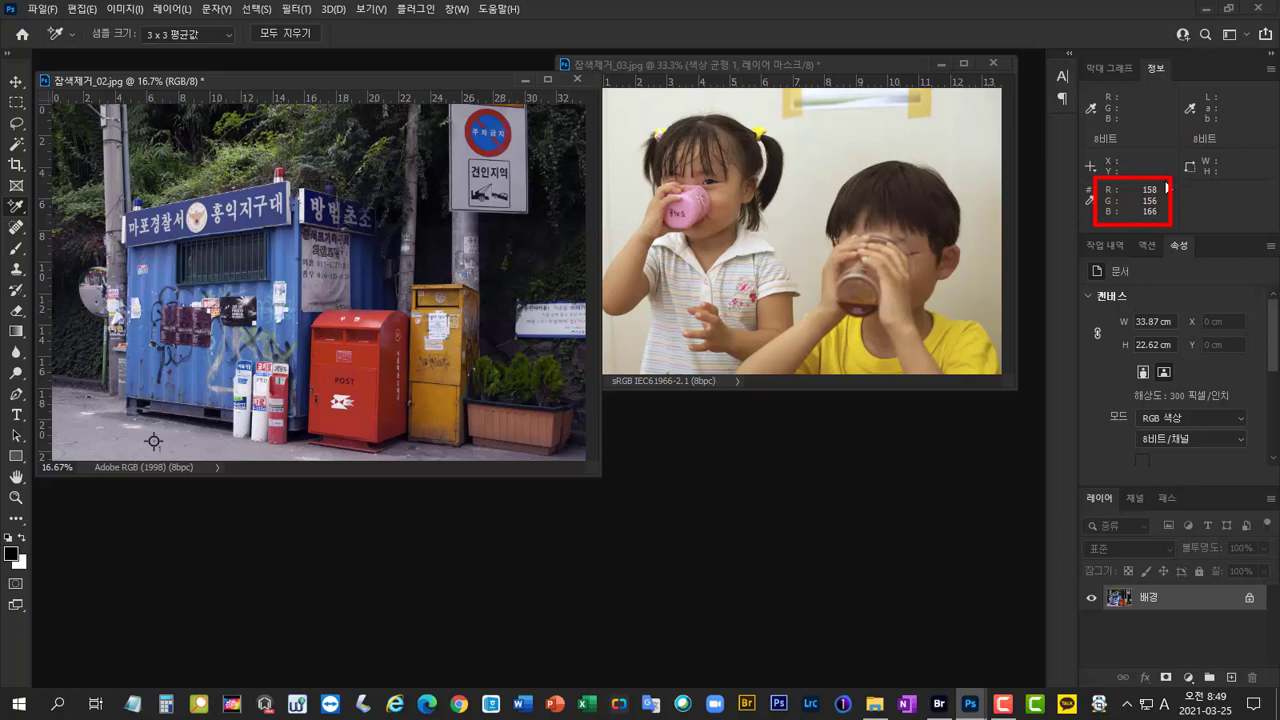
pyautogui.click(1188, 678)
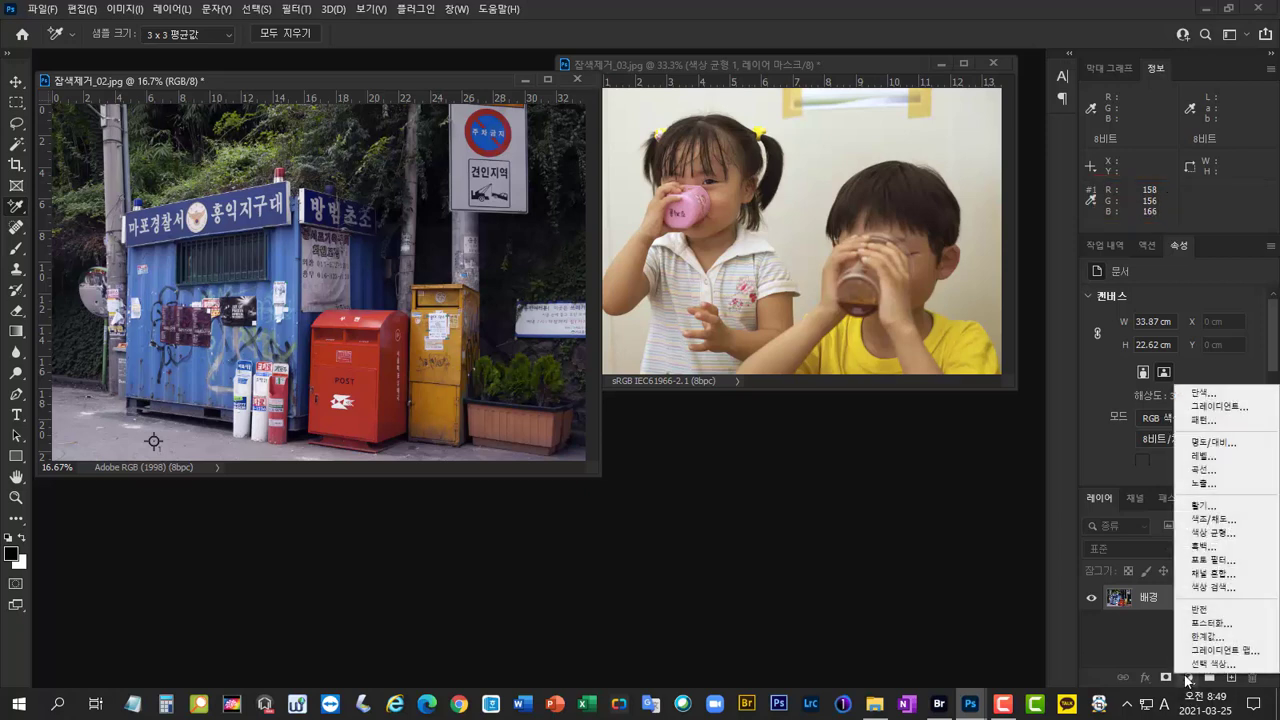
pyautogui.click(1212, 533)
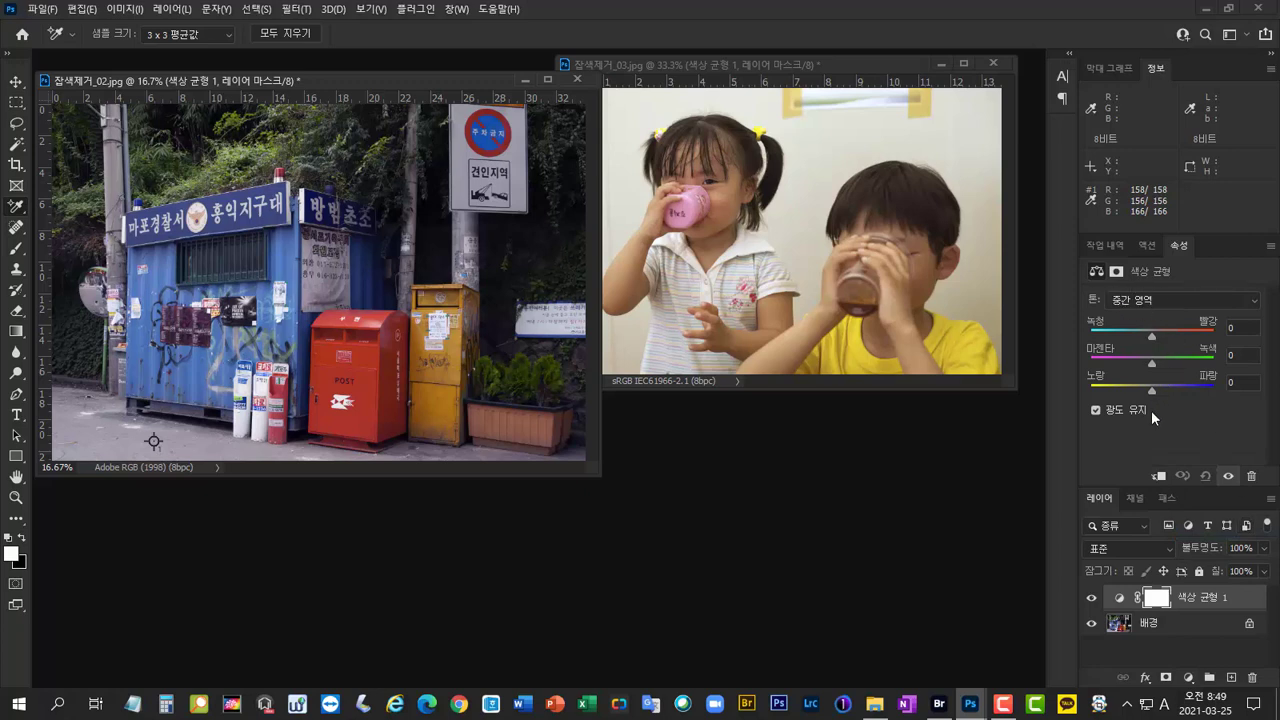
pyautogui.moveTo(1152, 392); pyautogui.dragTo(1143, 397)
# - In 잡색제거_03.jpg, hide the highlight correction layer and add another Color Balance layer with midtone Yellow–Blue +52 and Magenta–Green +33
pyautogui.moveTo(768, 64); pyautogui.dragTo(764, 66)
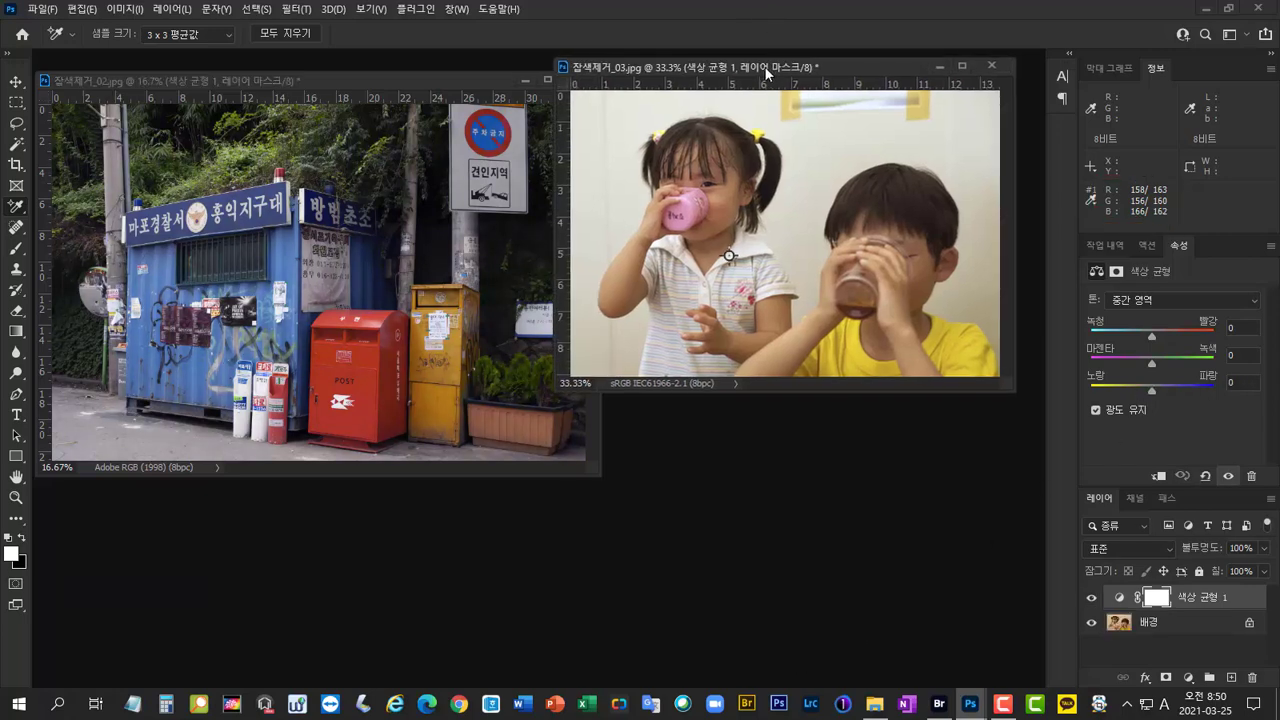
pyautogui.click(1091, 597)
pyautogui.click(1188, 678)
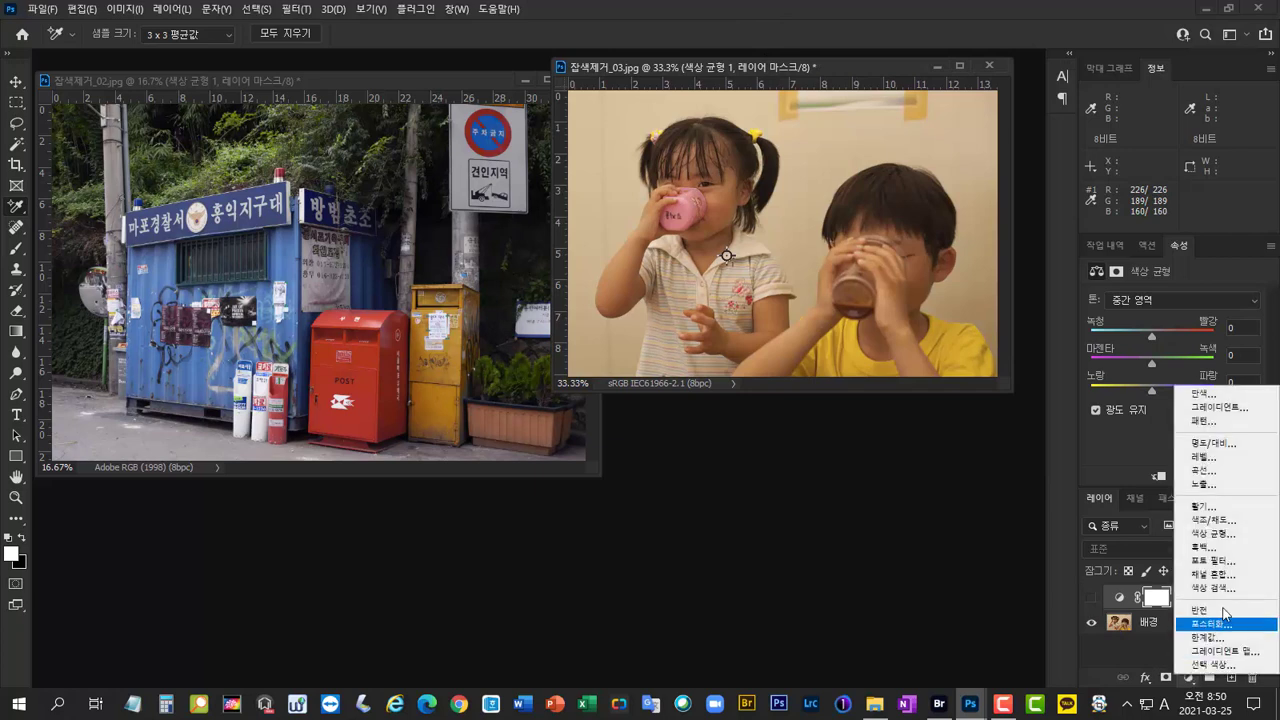
pyautogui.click(1205, 532)
pyautogui.moveTo(1152, 391); pyautogui.dragTo(1162, 364)
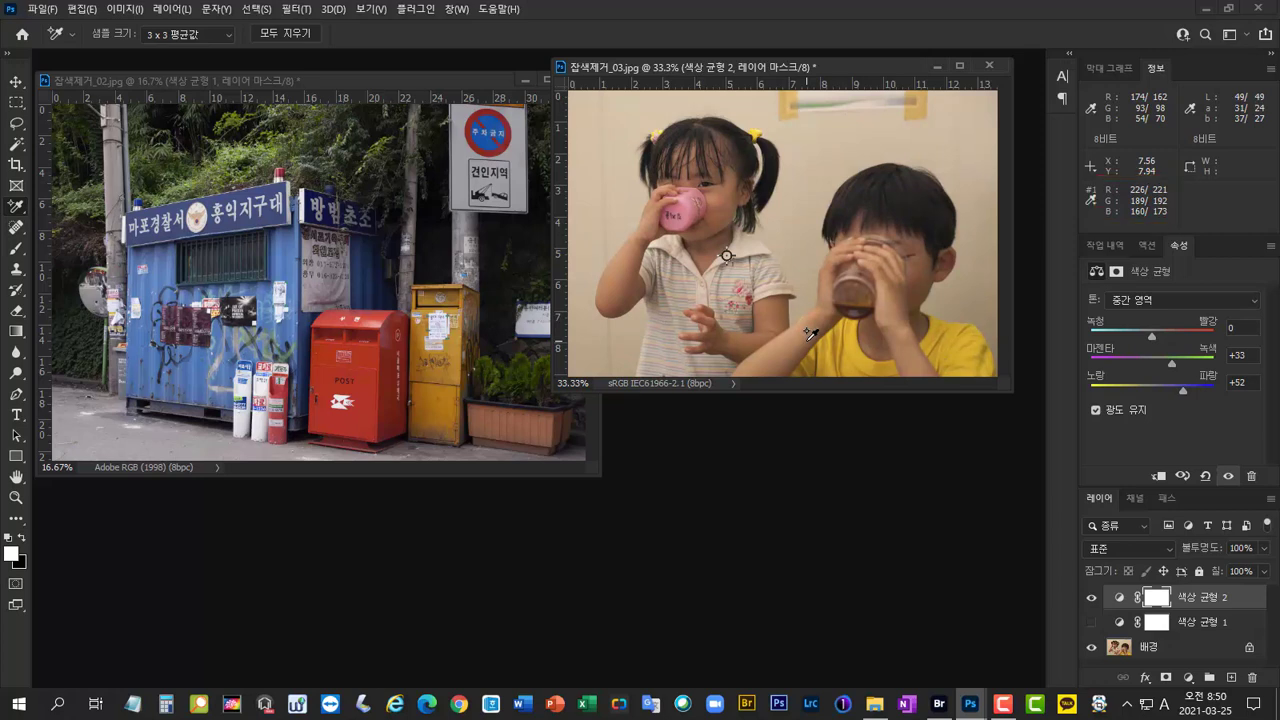
# - Hide the midtone Color Balance layer, show the original one again, and display its highlights settings
pyautogui.click(1091, 597)
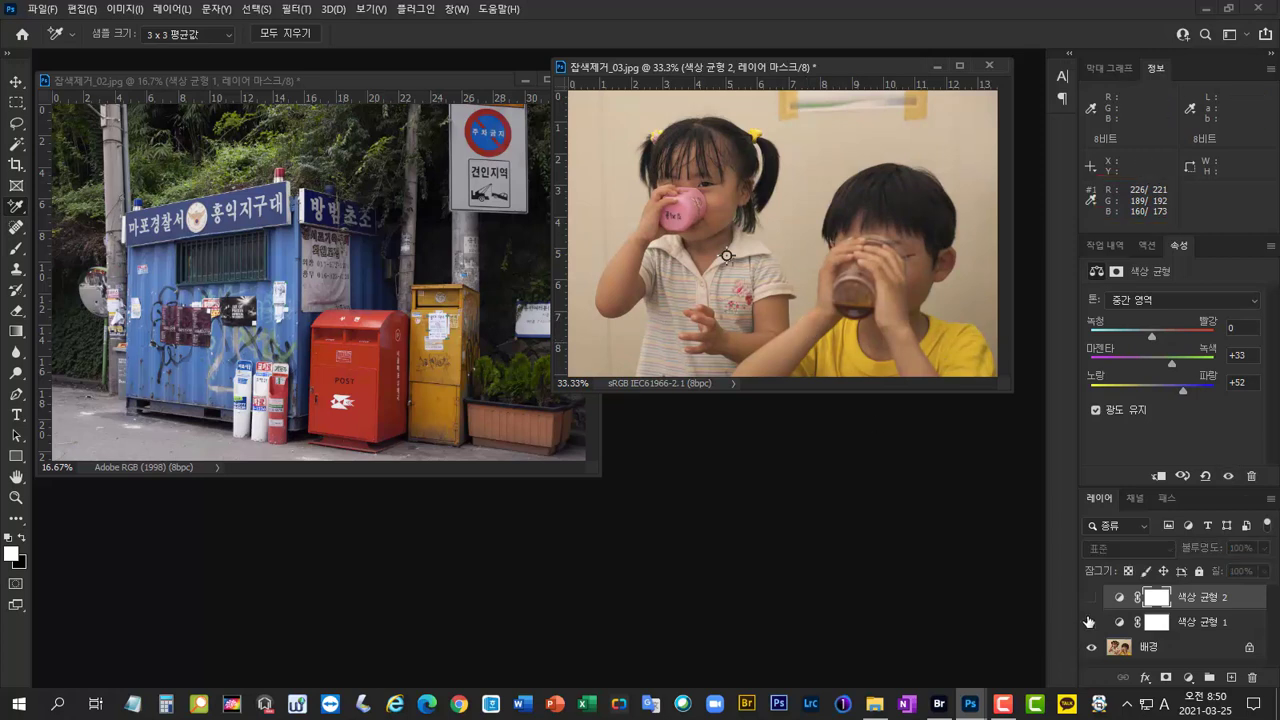
pyautogui.click(1091, 622)
pyautogui.click(1228, 628)
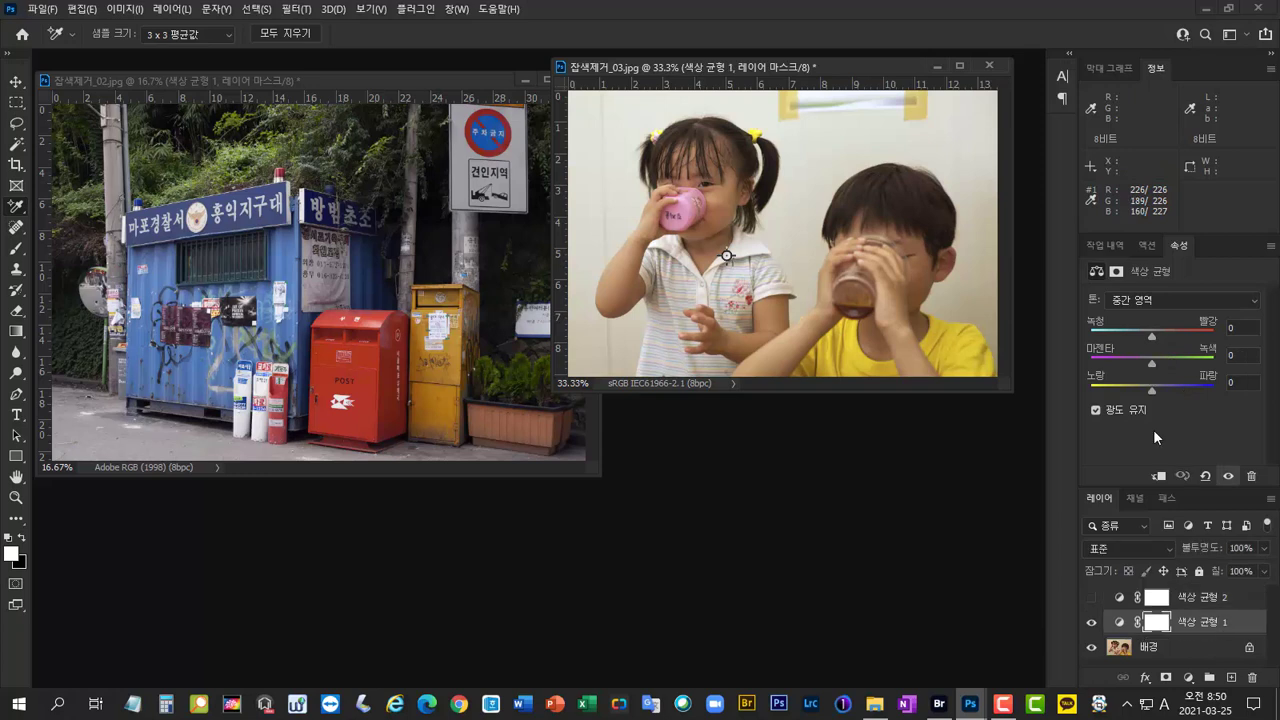
pyautogui.click(1140, 301)
pyautogui.click(1155, 341)
pyautogui.moveTo(840, 64); pyautogui.dragTo(843, 72)
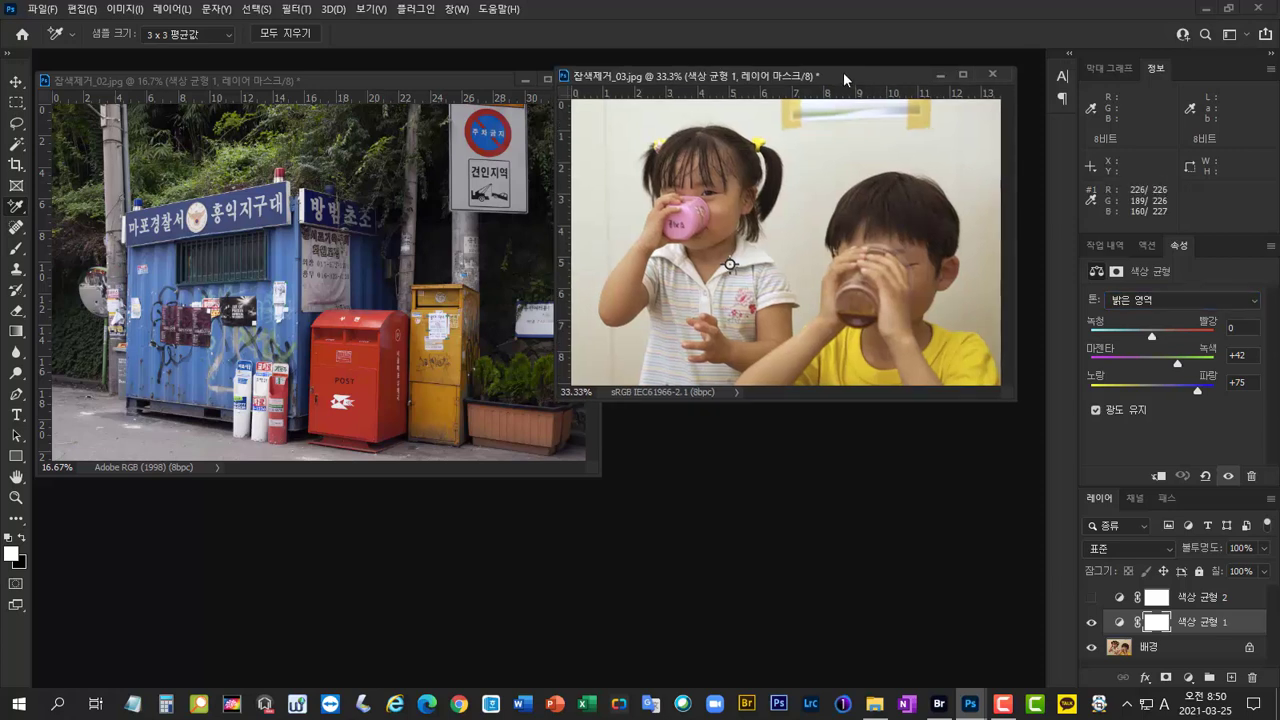
# - Switch to Bridge and open 01_인물.jpg from the 210311_레벨vs곡선 folder
pyautogui.click(940, 704)
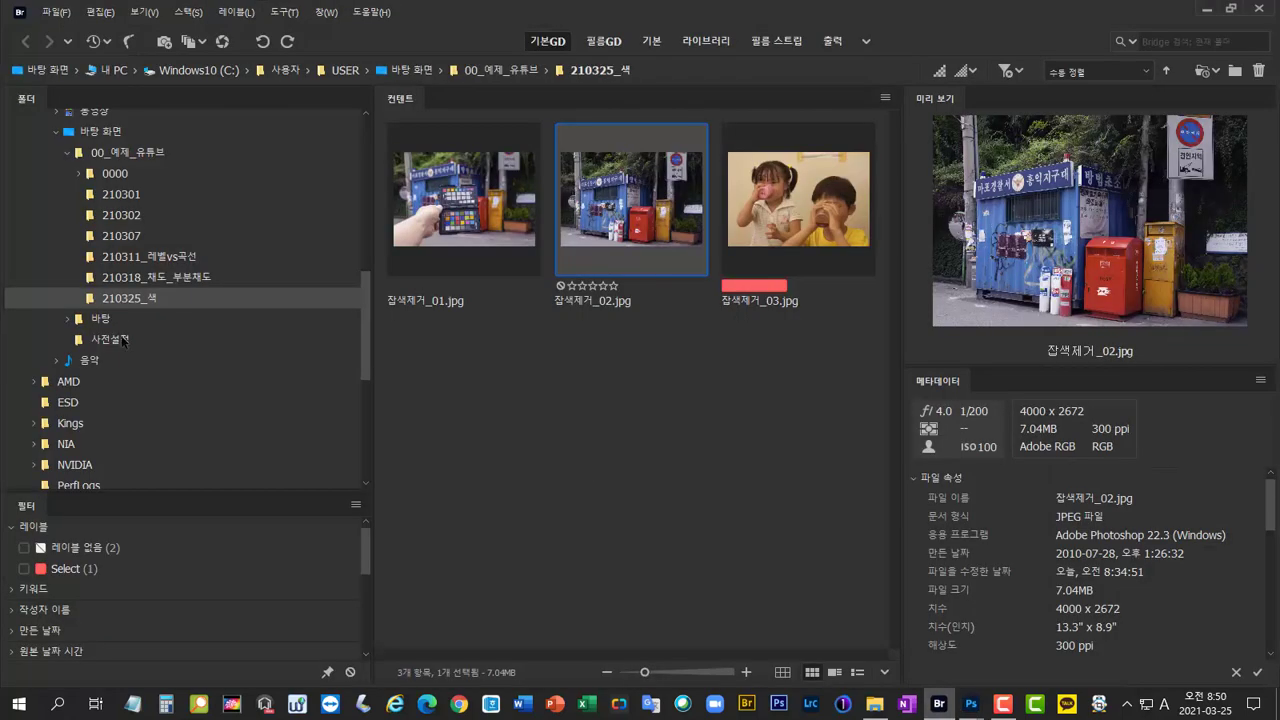
pyautogui.click(180, 258)
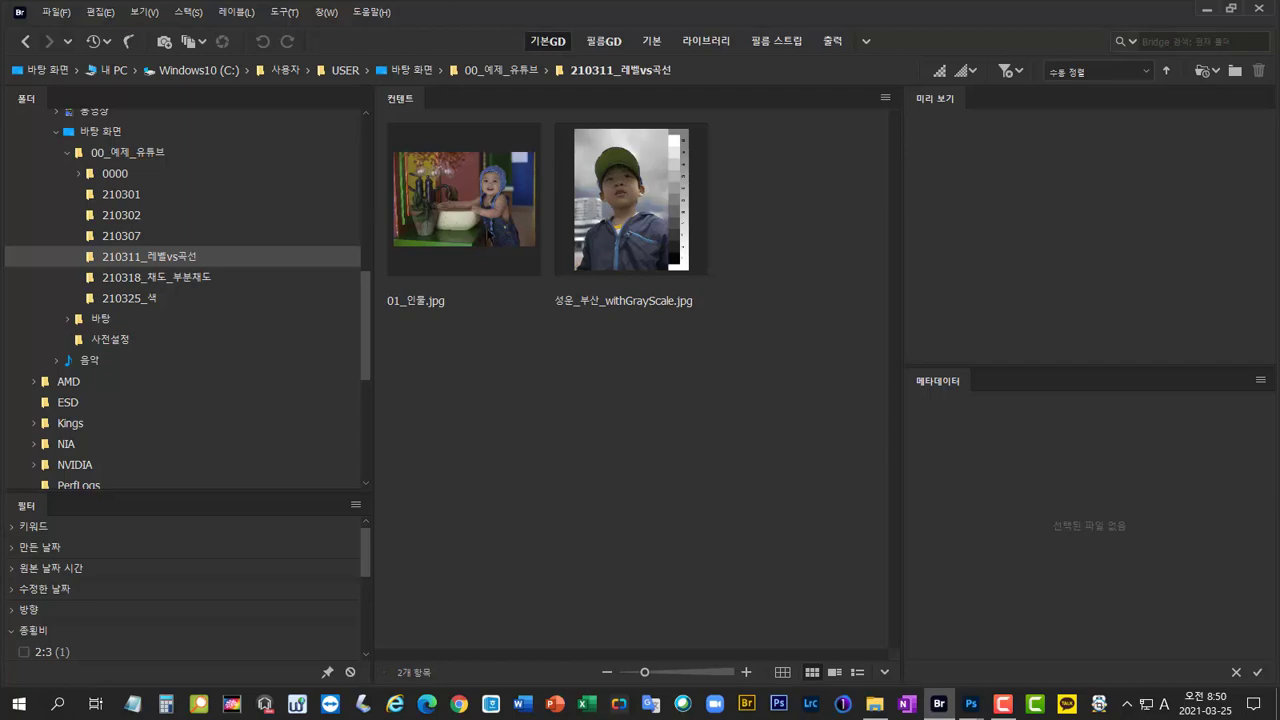
pyautogui.doubleClick(490, 234)
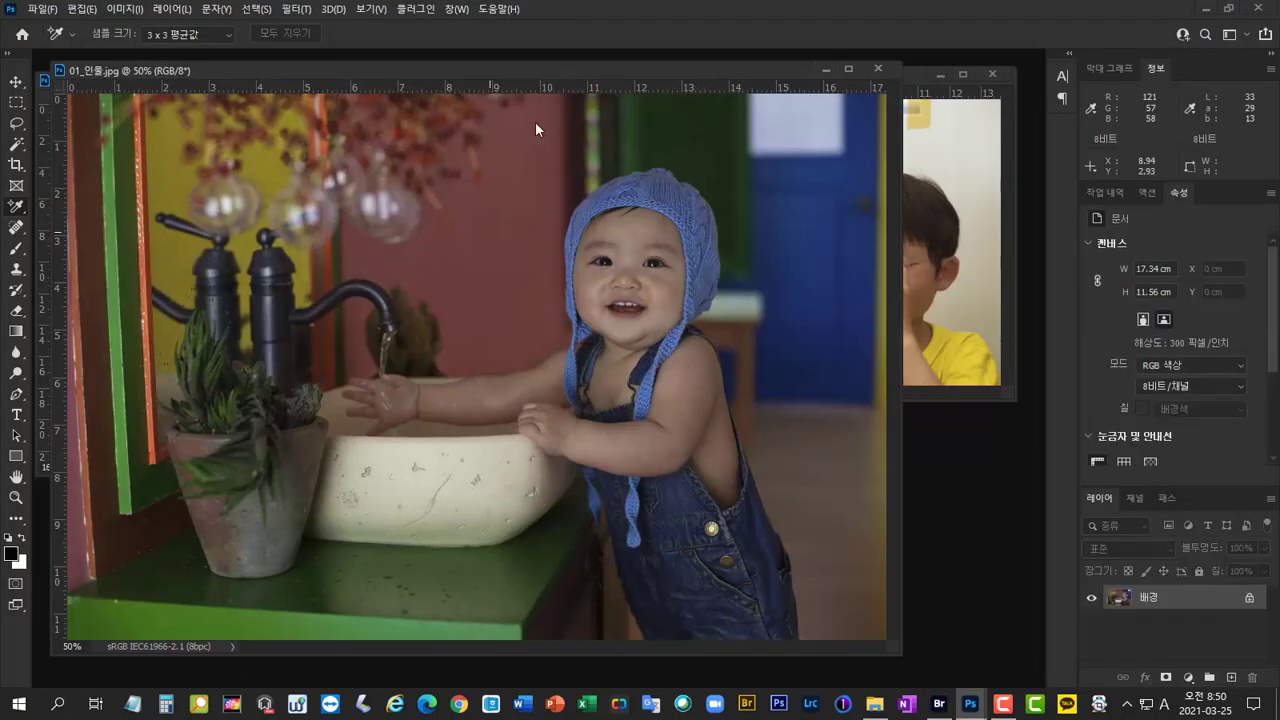
# - Add a Levels layer to the baby photo with the white input at 217 and the midtone input at 1.19
pyautogui.click(1188, 677)
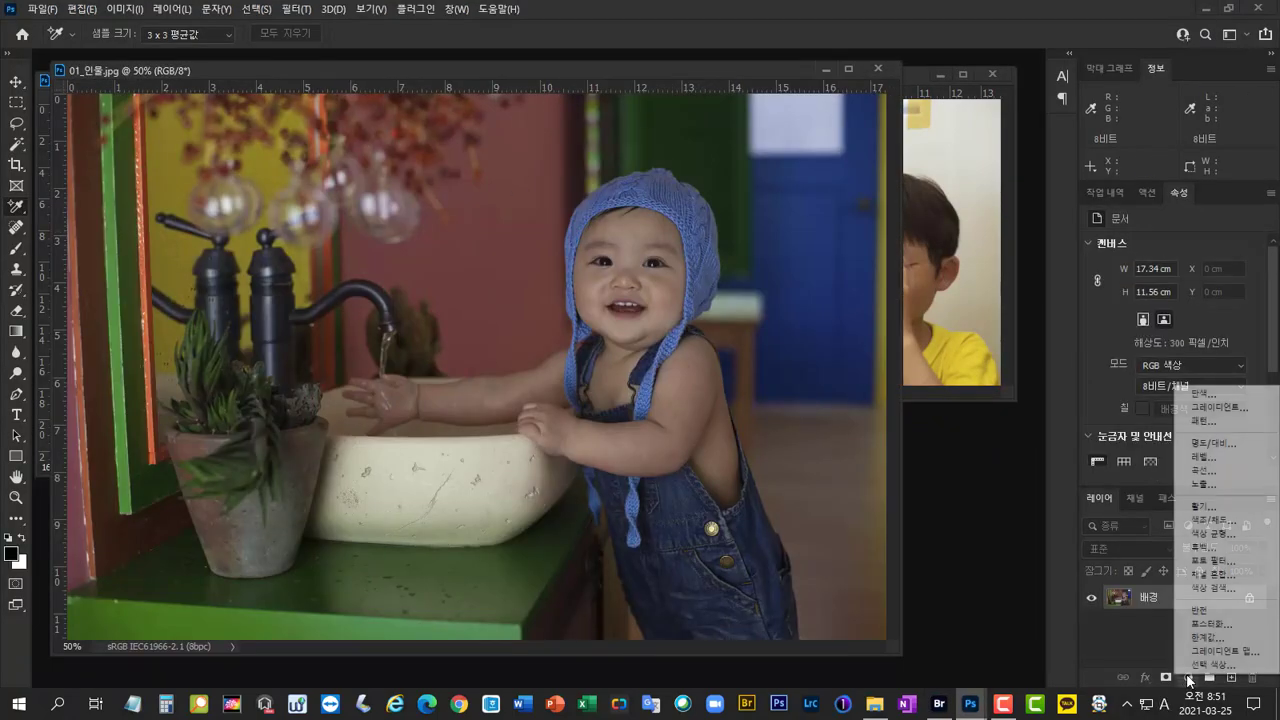
pyautogui.click(1224, 459)
pyautogui.moveTo(1256, 368); pyautogui.dragTo(1166, 367)
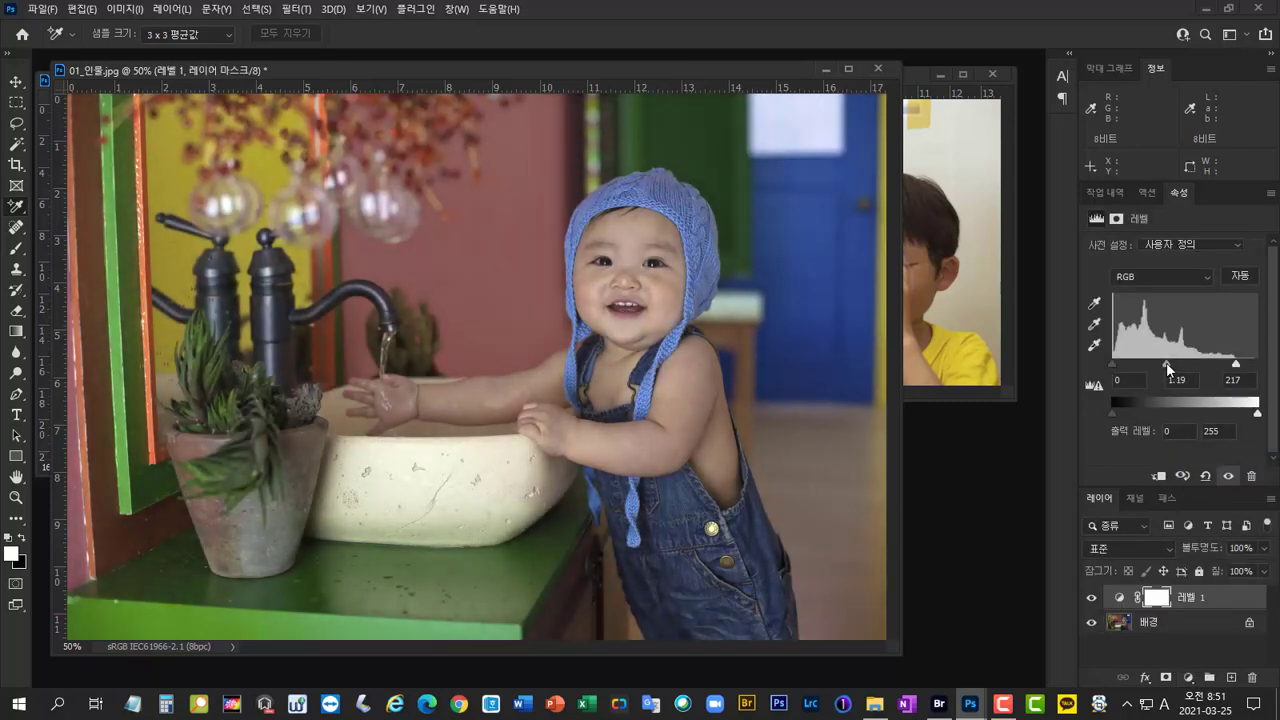
# - Add a Curves layer, anchor the curve's middle, and raise an upper point to input 183, output 192
pyautogui.click(1189, 677)
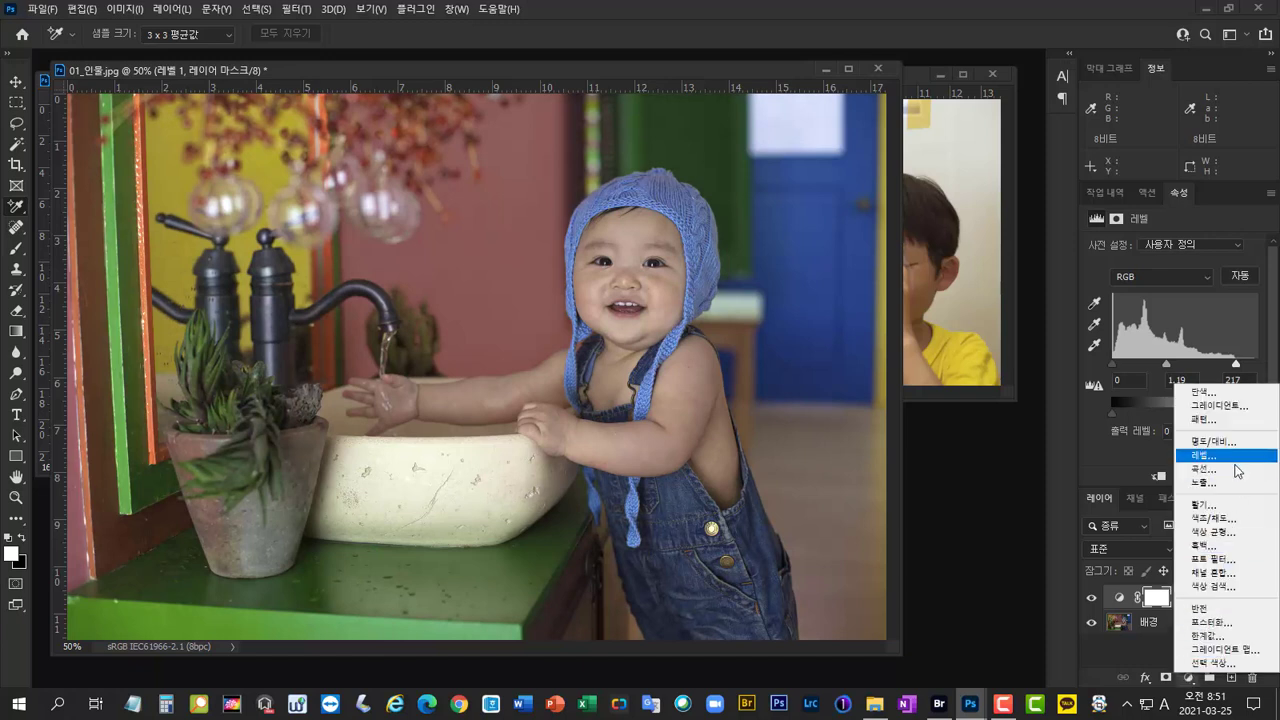
pyautogui.click(1208, 469)
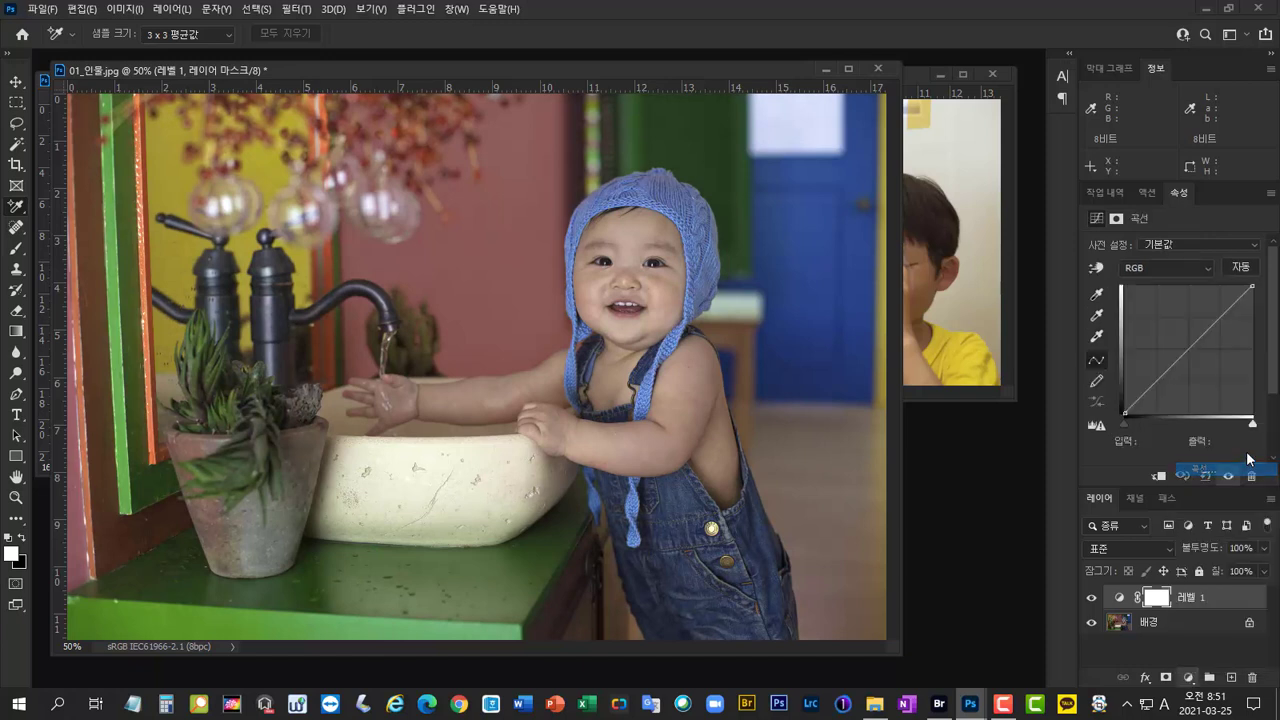
pyautogui.click(1190, 348)
pyautogui.moveTo(1216, 322); pyautogui.dragTo(1216, 316)
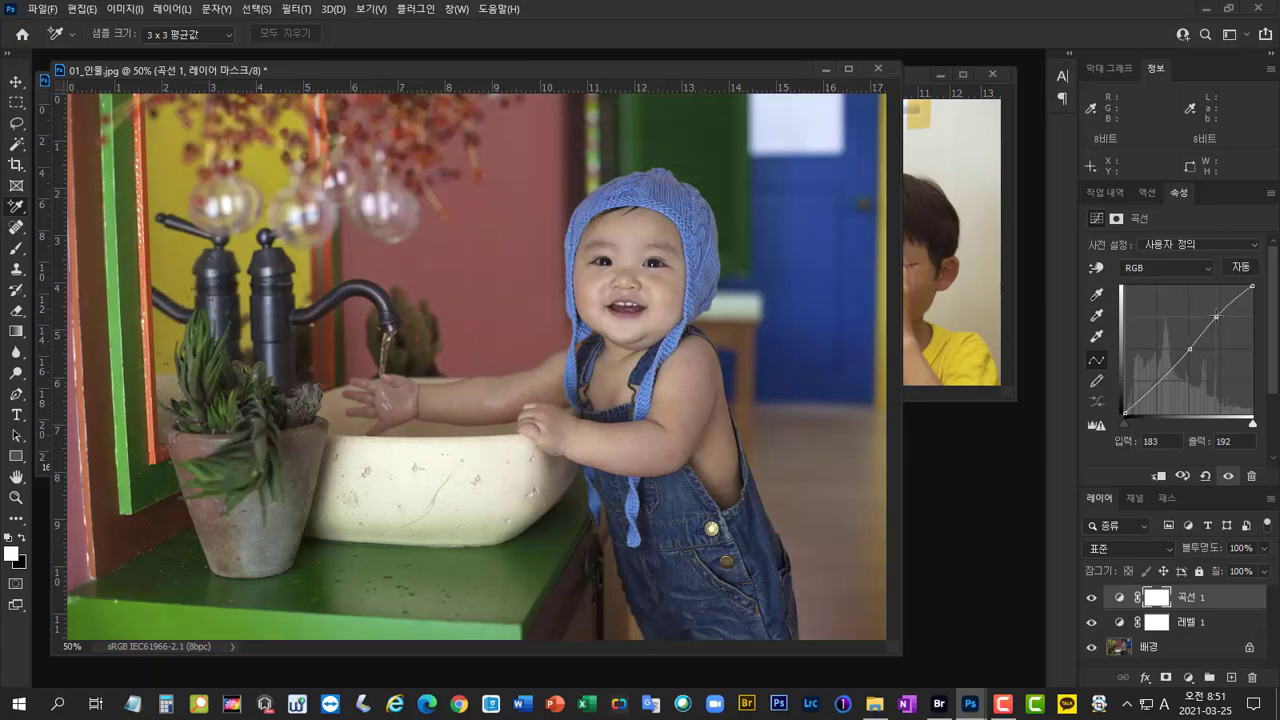
# - Lower a shadow point on the curve to input 59, output 48, and select the middle anchor point
pyautogui.click(1154, 389)
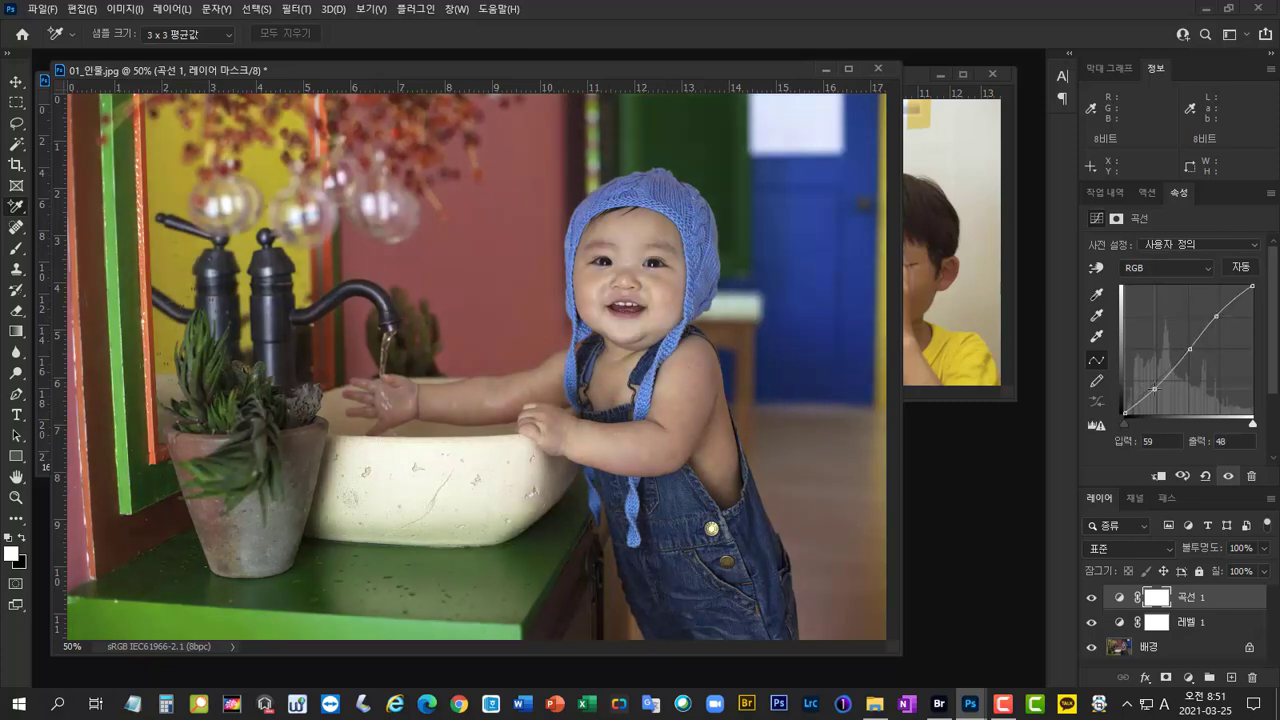
pyautogui.click(1190, 349)
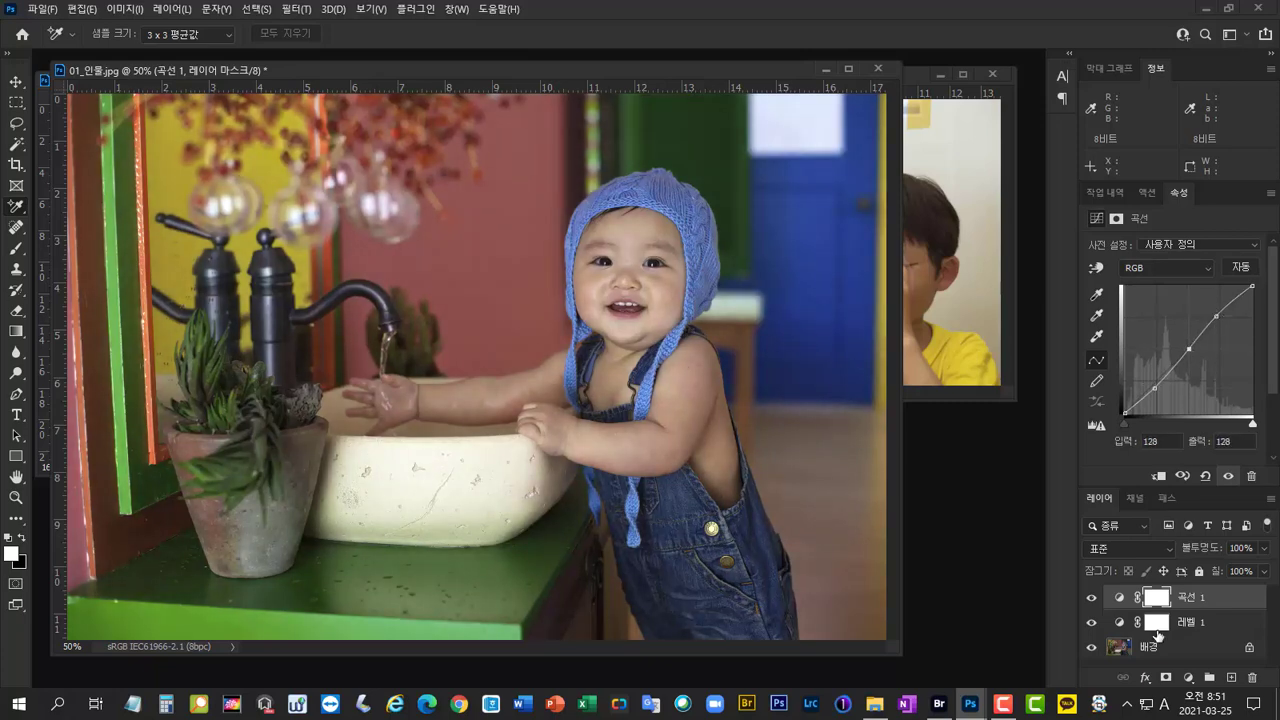
# - Add a Vibrance adjustment layer to the baby photo and set its vibrance to +14
pyautogui.click(1189, 678)
pyautogui.click(1222, 507)
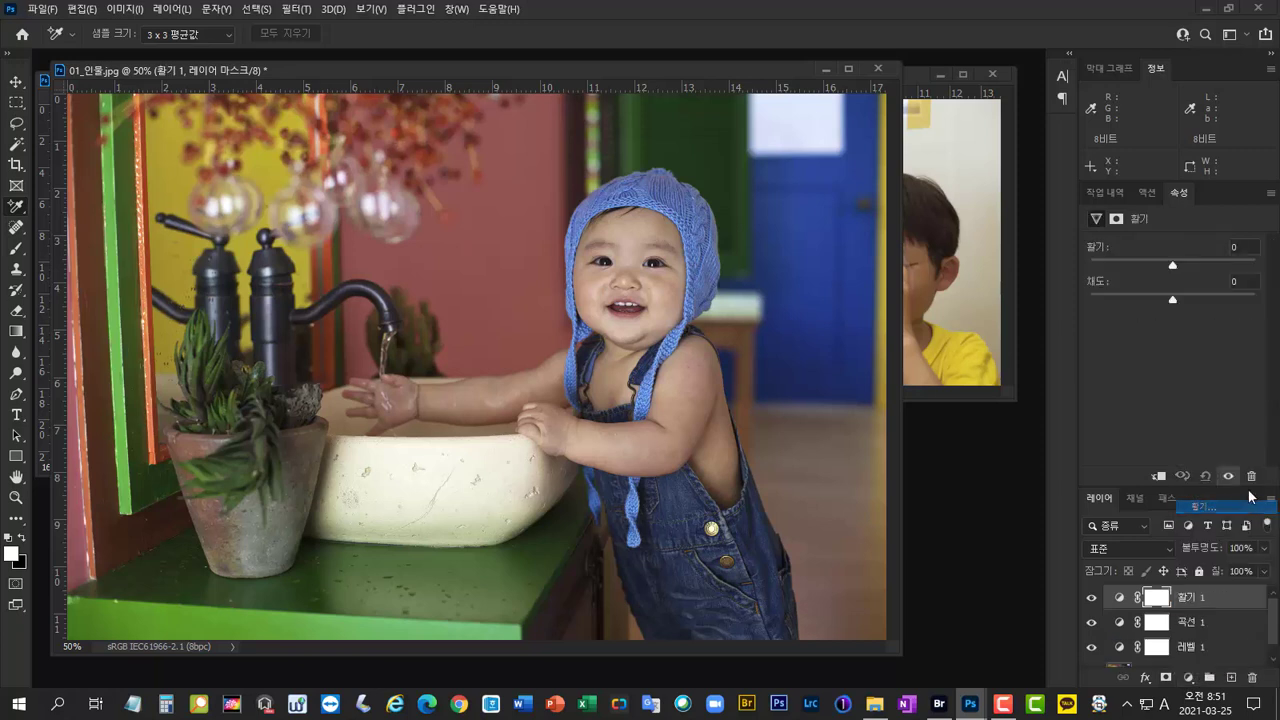
pyautogui.moveTo(1174, 262); pyautogui.dragTo(1184, 264)
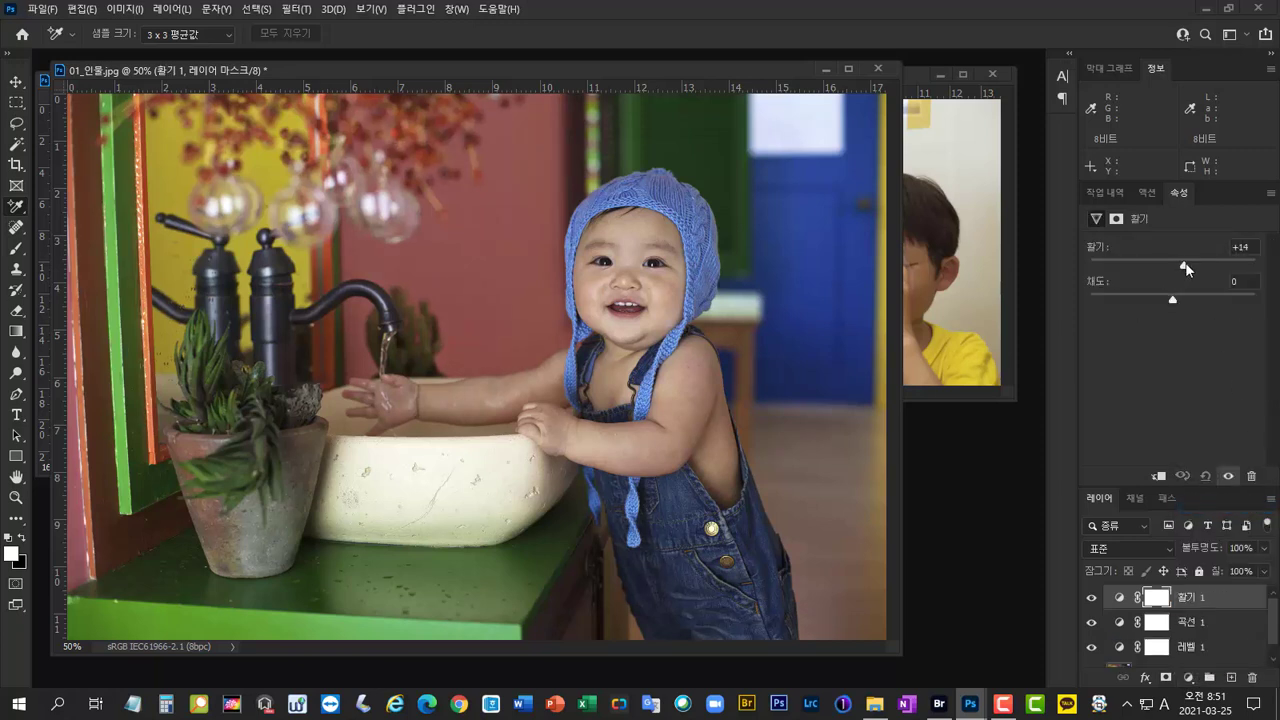
# - Add a Color Balance layer to the baby photo and shift the midtones toward yellow to -23
pyautogui.click(1189, 678)
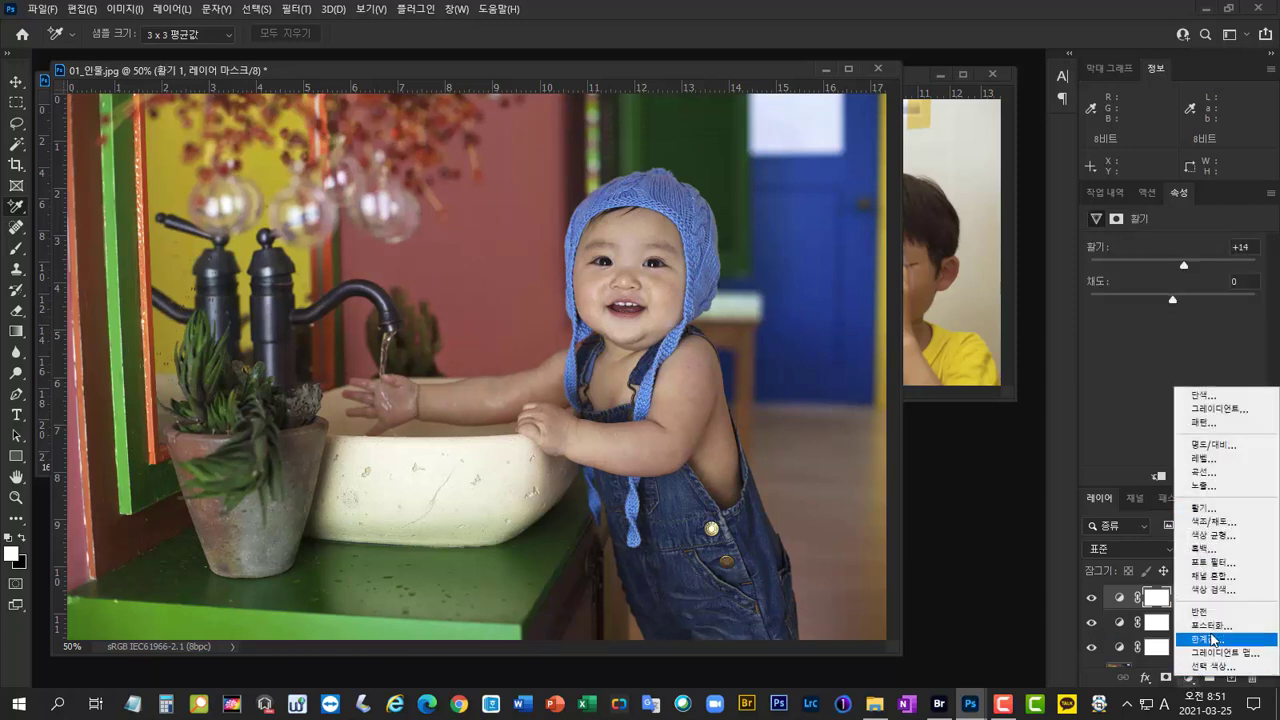
pyautogui.click(1236, 538)
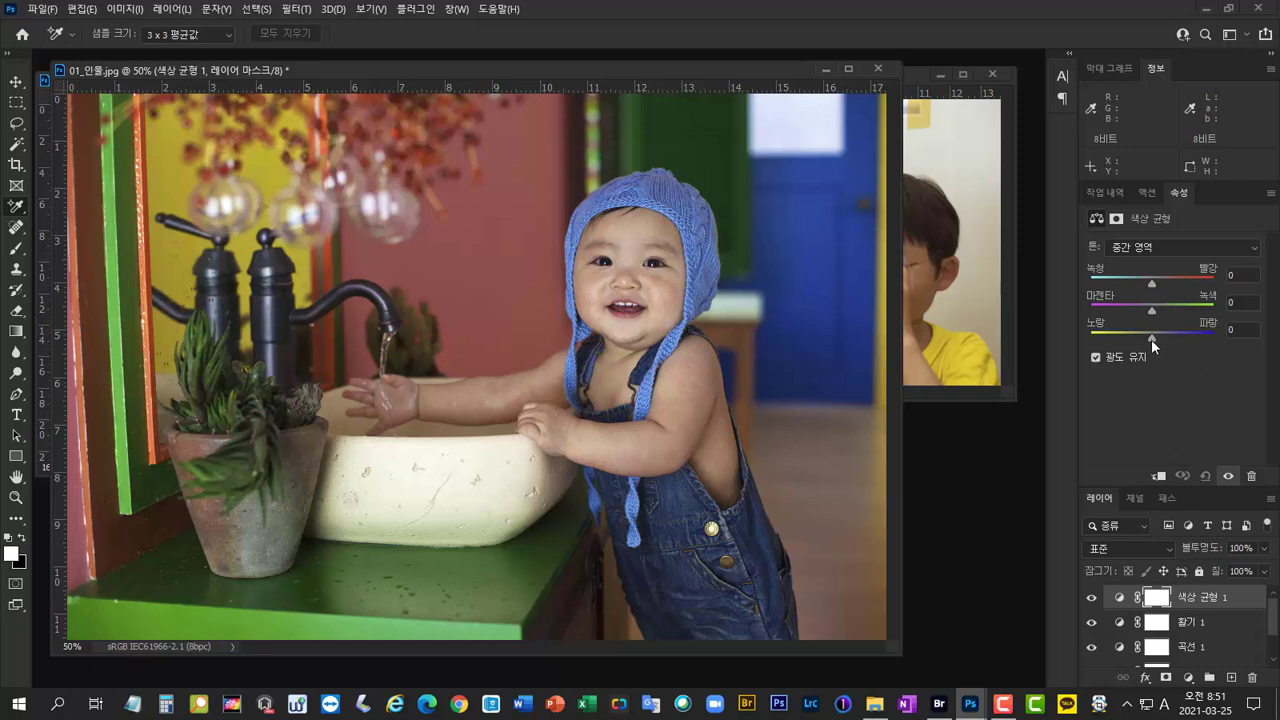
pyautogui.moveTo(1151, 339); pyautogui.dragTo(1137, 338)
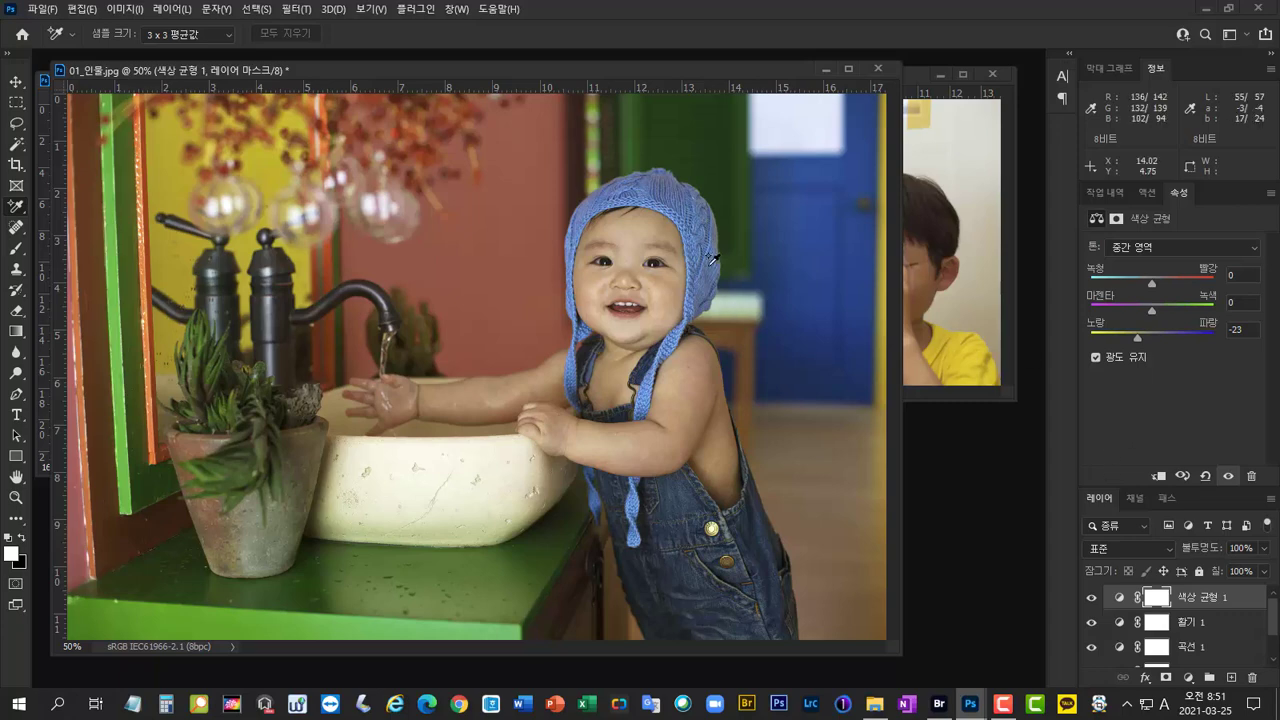
# - Shrink the baby photo's window, move it lower in the workspace, and bring 잡색제거_02.jpg to the front
pyautogui.hotkey('ctrl', '-')
pyautogui.moveTo(424, 71); pyautogui.dragTo(574, 341)
pyautogui.click(381, 80)
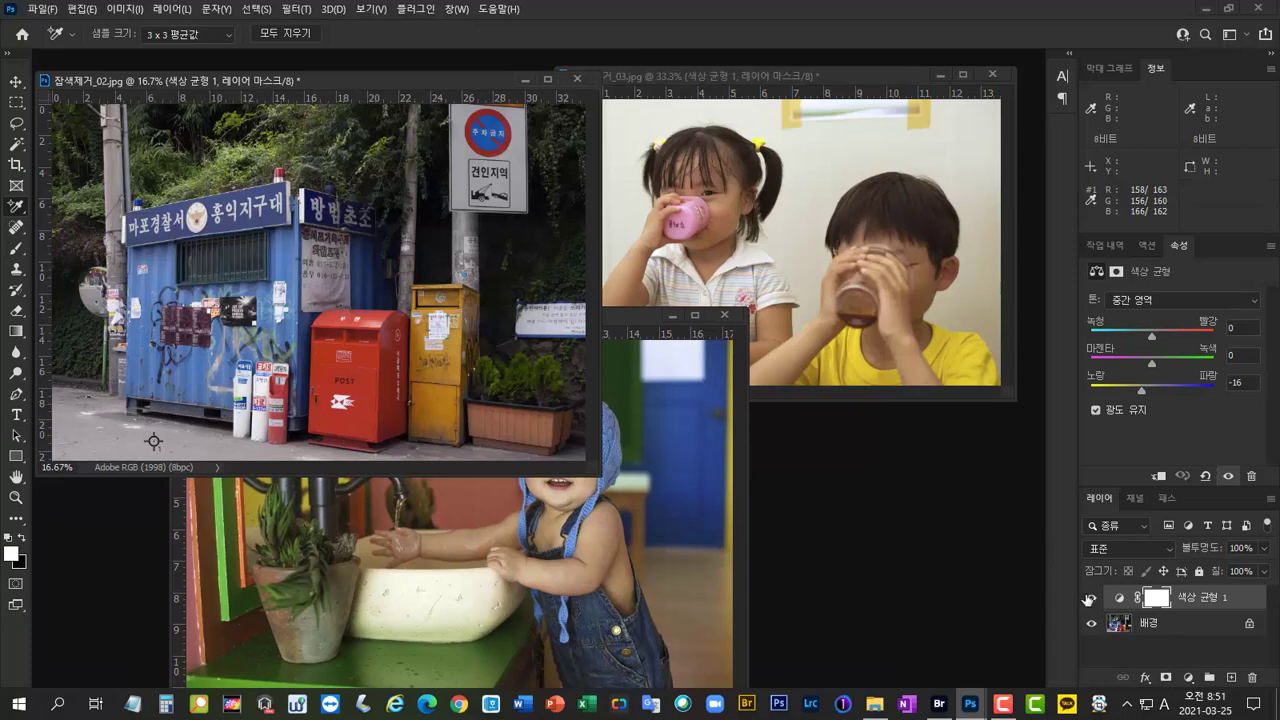
# - Compare 잡색제거_02.jpg and 잡색제거_03.jpg before and after correction by hiding and reshowing each photo's 색상 균형 1 layer
pyautogui.click(1090, 599)
pyautogui.click(836, 70)
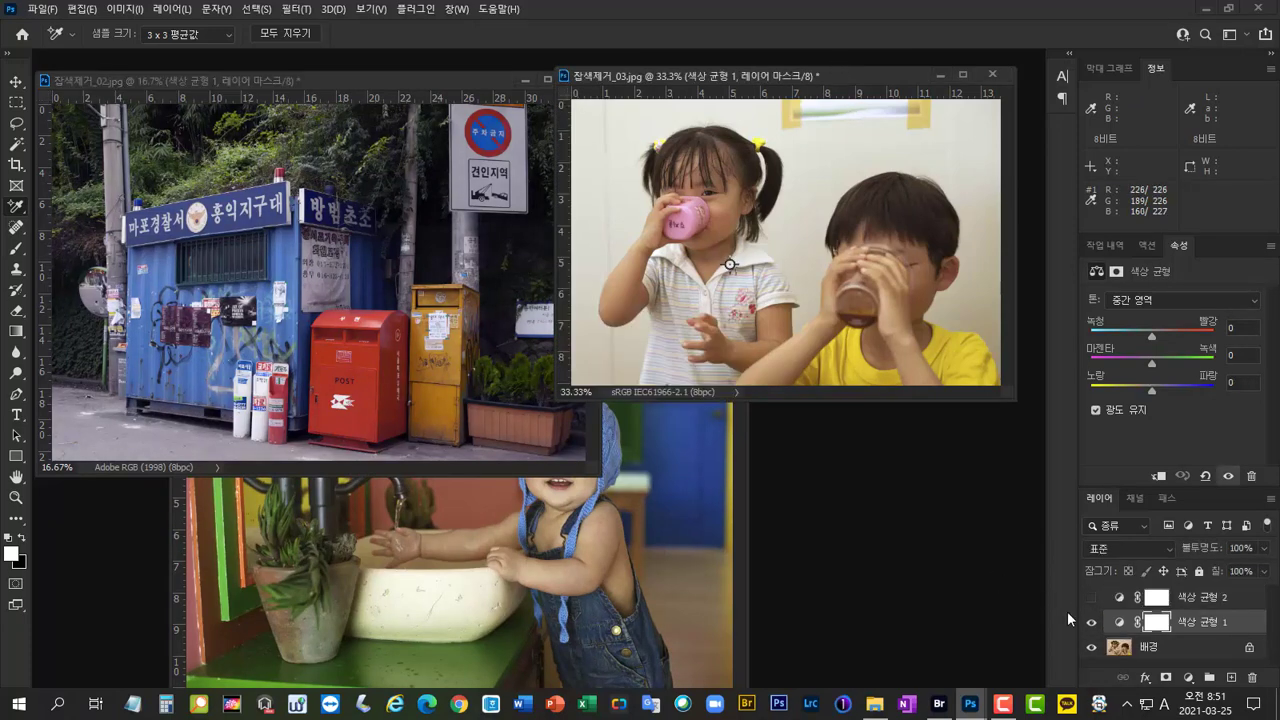
pyautogui.click(1091, 622)
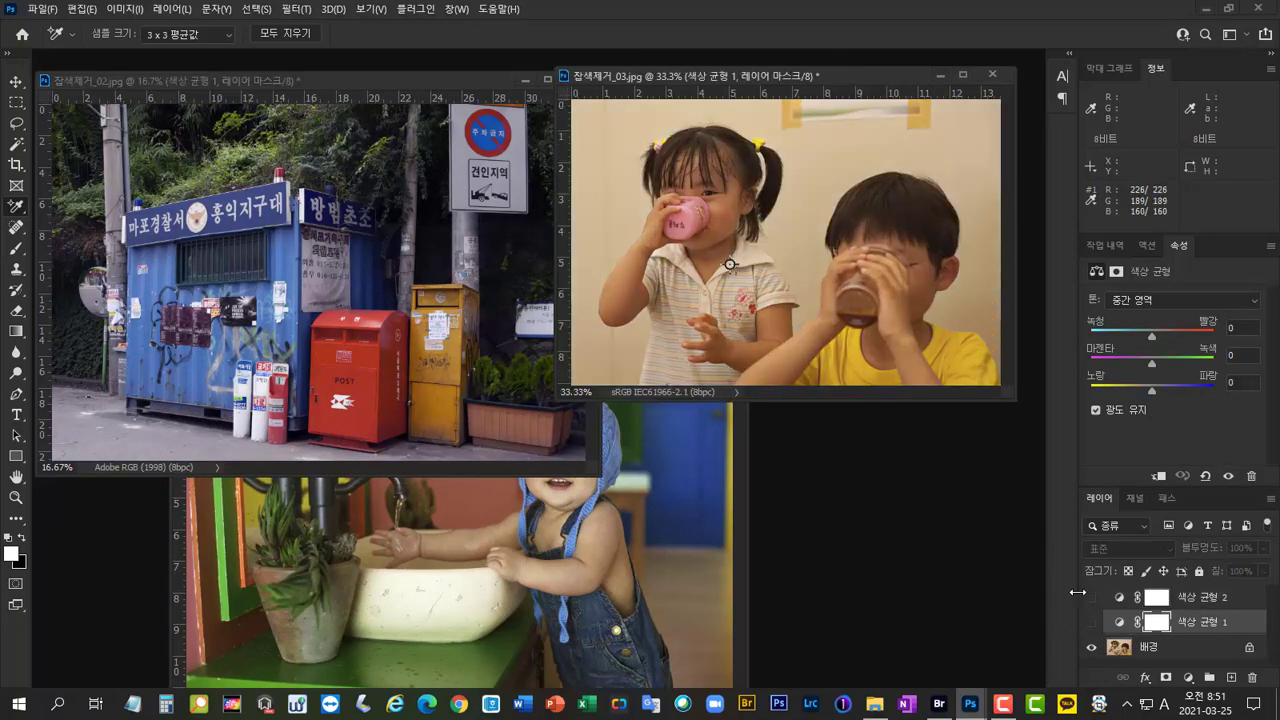
pyautogui.click(1091, 622)
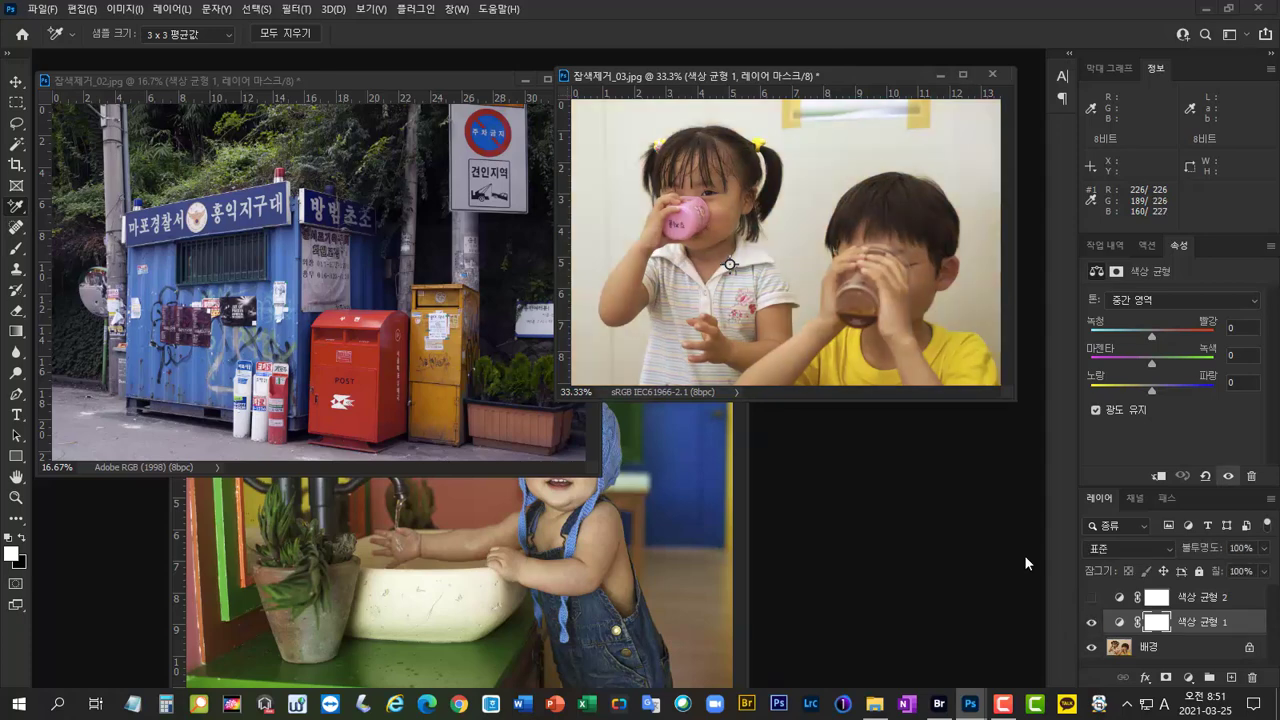
pyautogui.click(453, 85)
pyautogui.click(1091, 598)
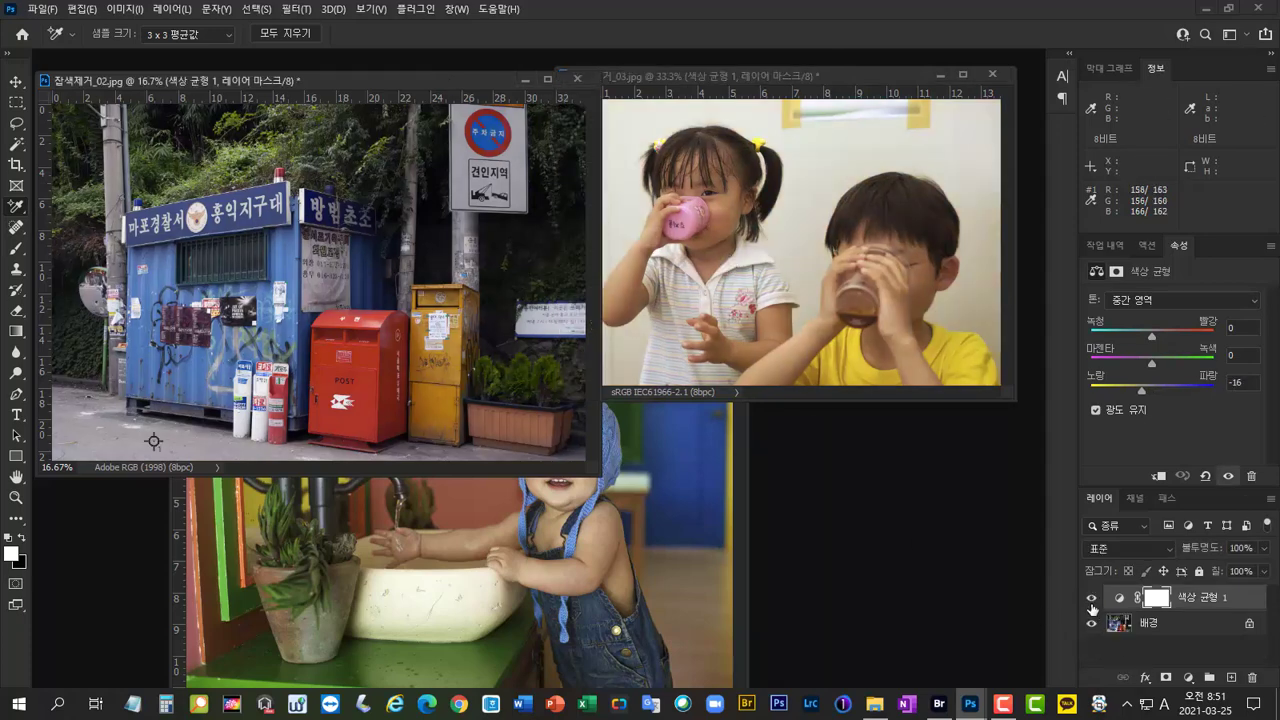